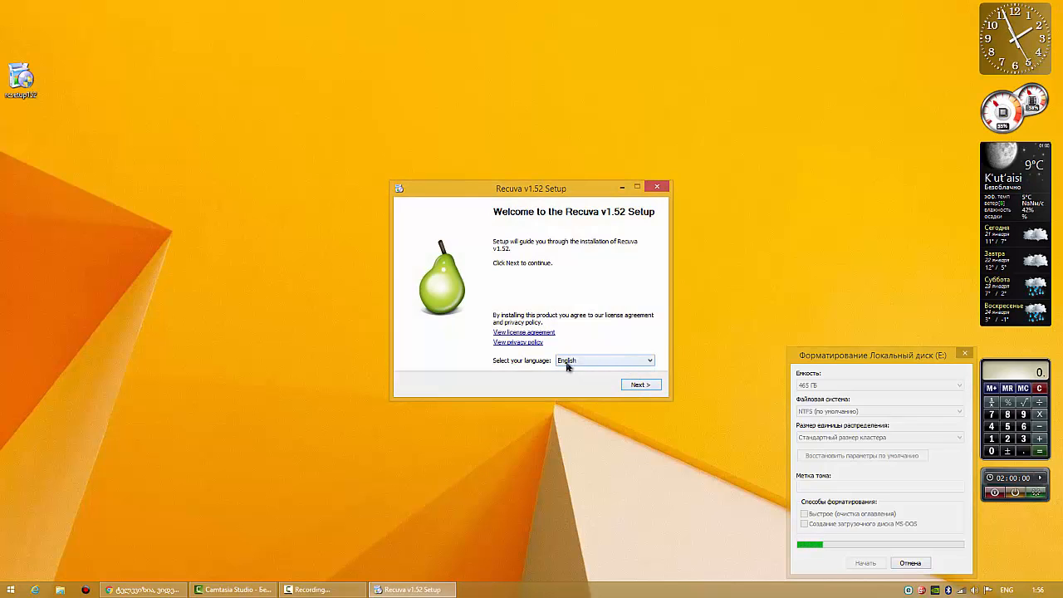
Set the Recuva installer language to Русский and continue to the installation options.
{"action": "left_click", "coordinate": [618, 364]}
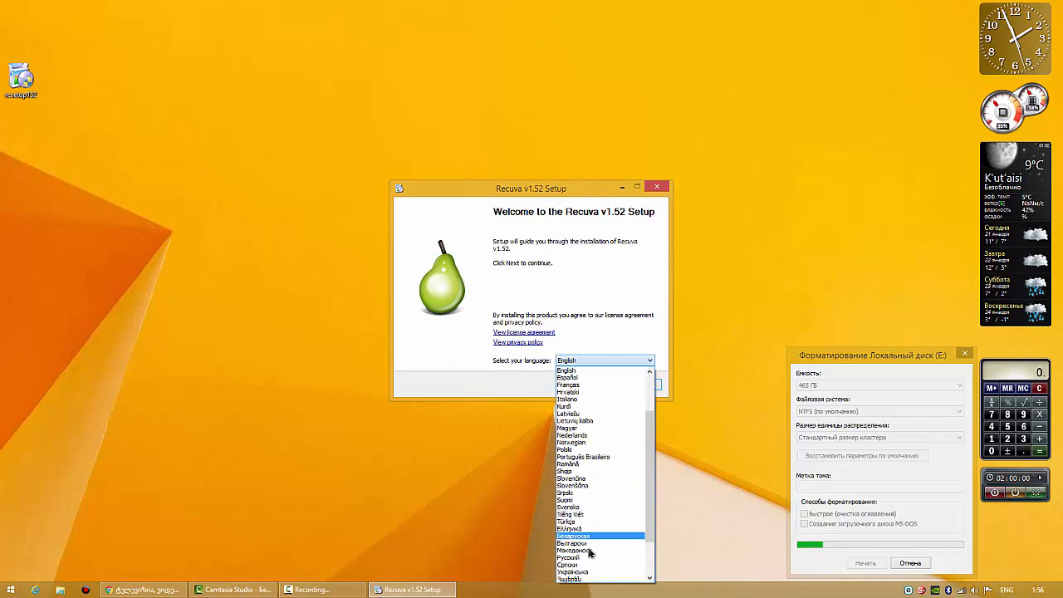
{"action": "left_click", "coordinate": [584, 559]}
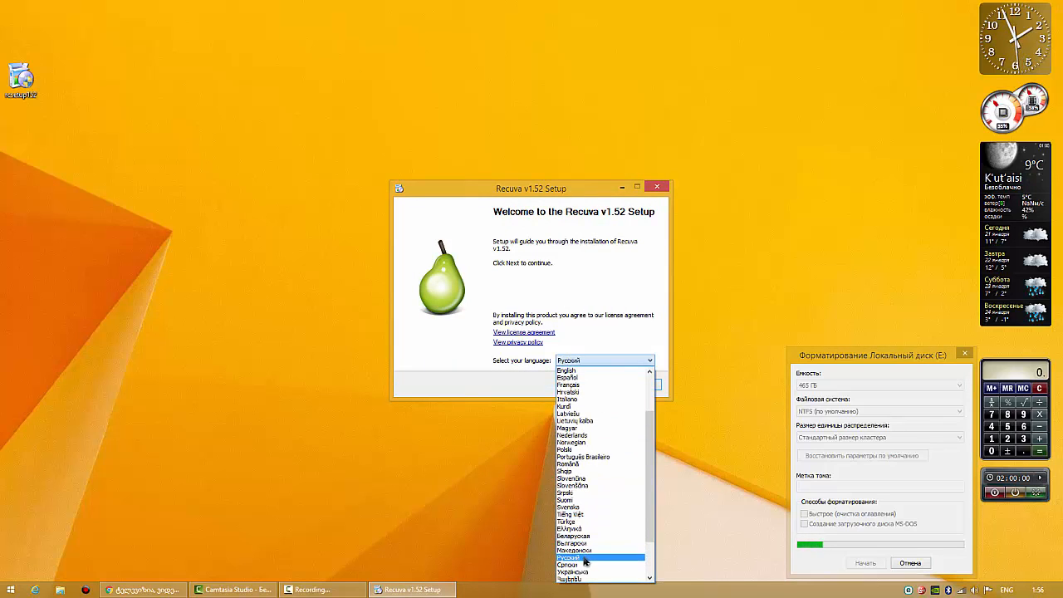
{"action": "left_click", "coordinate": [585, 558]}
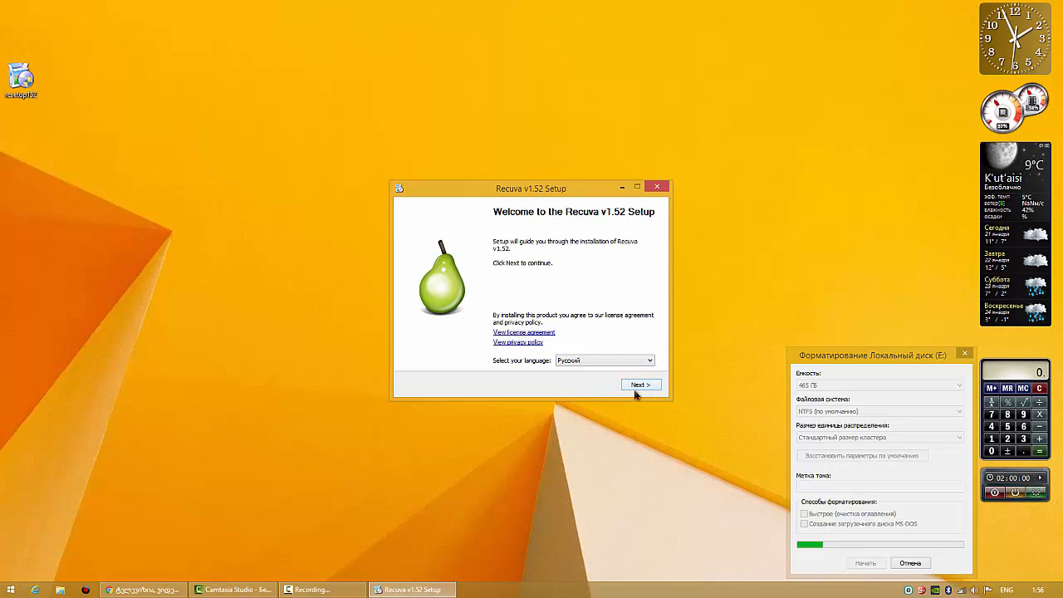
{"action": "left_click", "coordinate": [638, 385]}
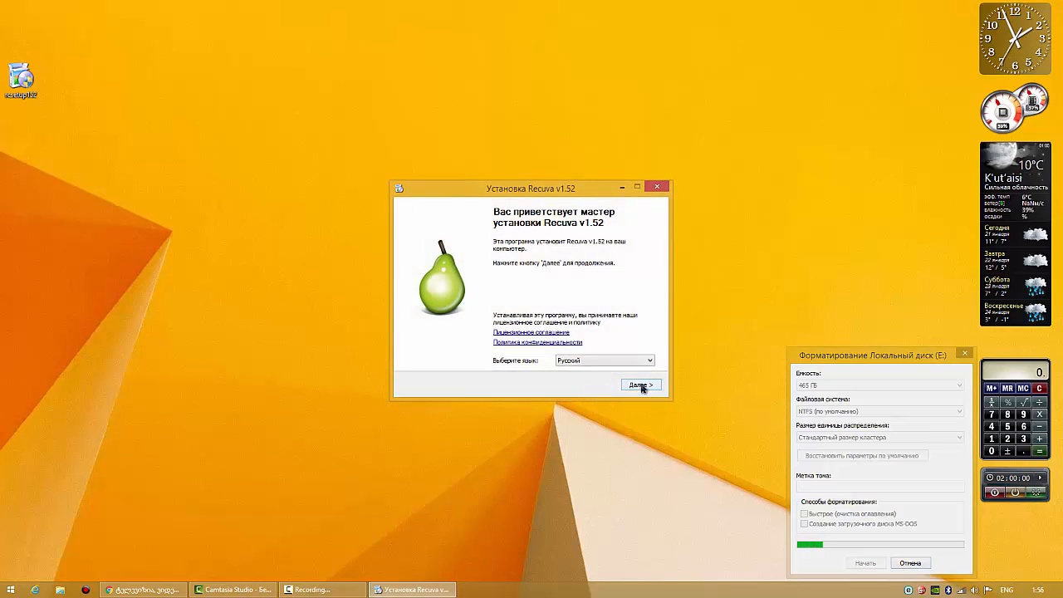
{"action": "left_click", "coordinate": [640, 386]}
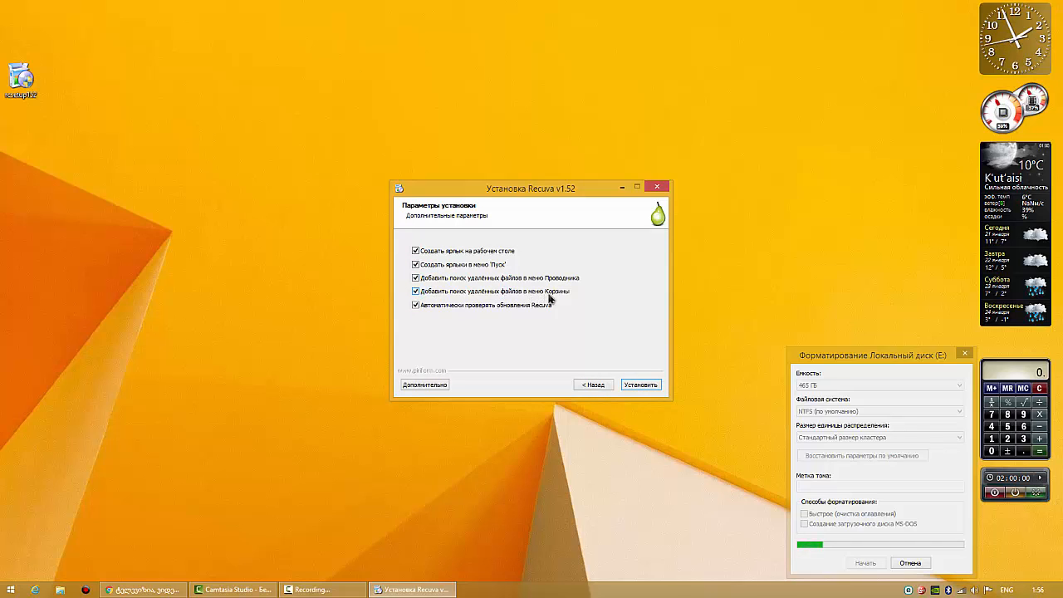
Install Recuva with automatic update checks turned off, and finish by launching it without opening the version notes.
{"action": "left_click", "coordinate": [415, 305]}
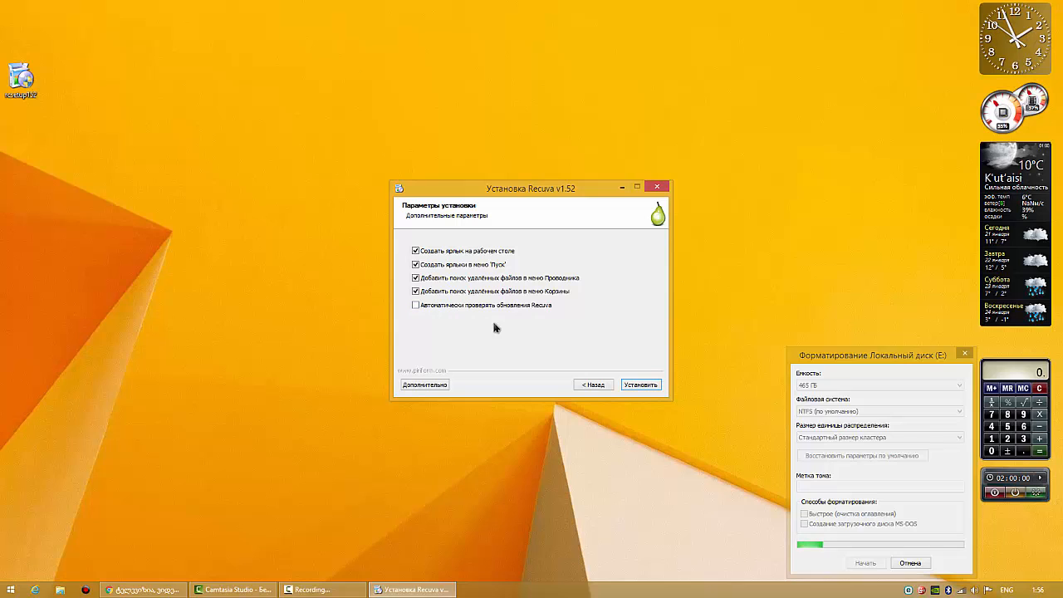
{"action": "left_click", "coordinate": [640, 386]}
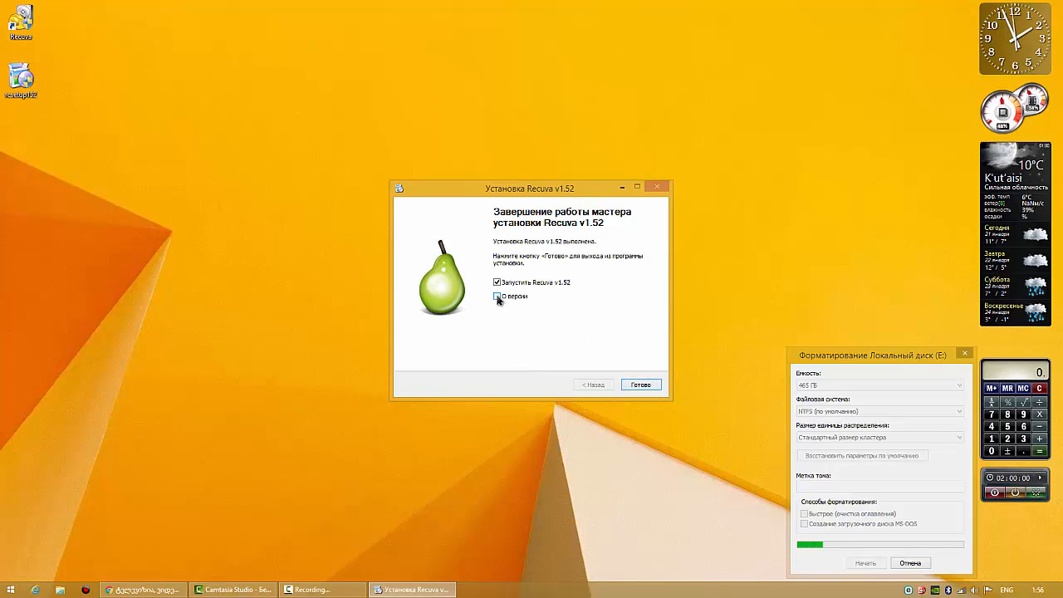
{"action": "left_click", "coordinate": [497, 297]}
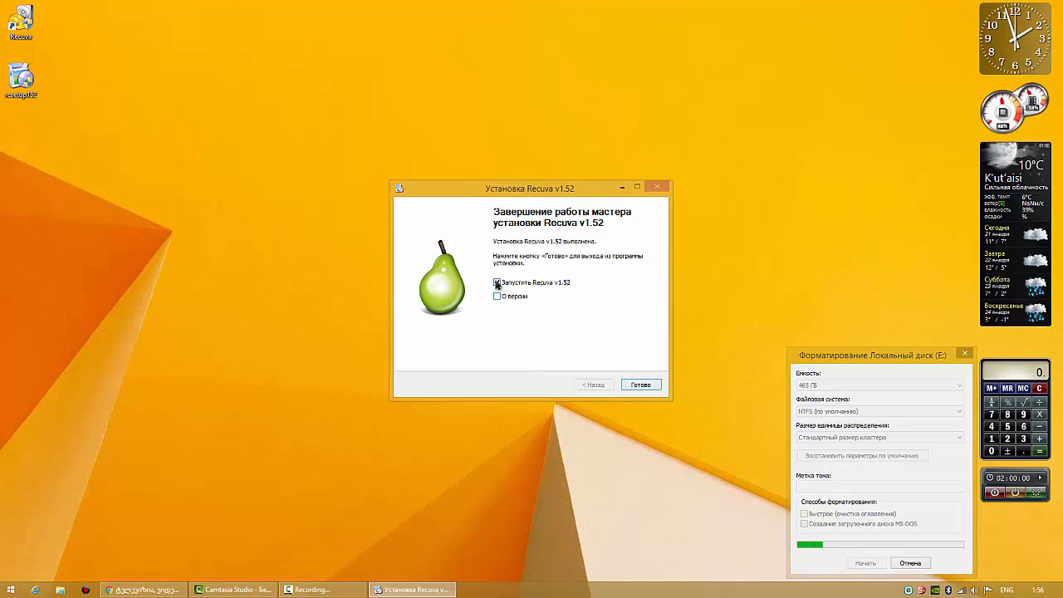
{"action": "left_click", "coordinate": [639, 385]}
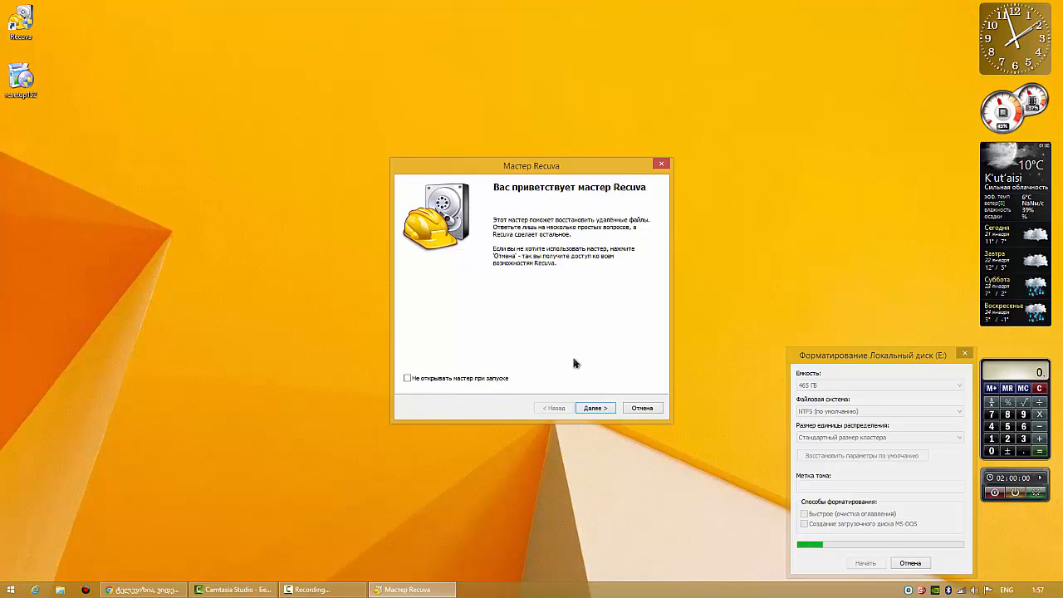
Choose pictures (Картинки) as the file type to recover in the wizard and continue to the file location.
{"action": "left_click", "coordinate": [594, 408]}
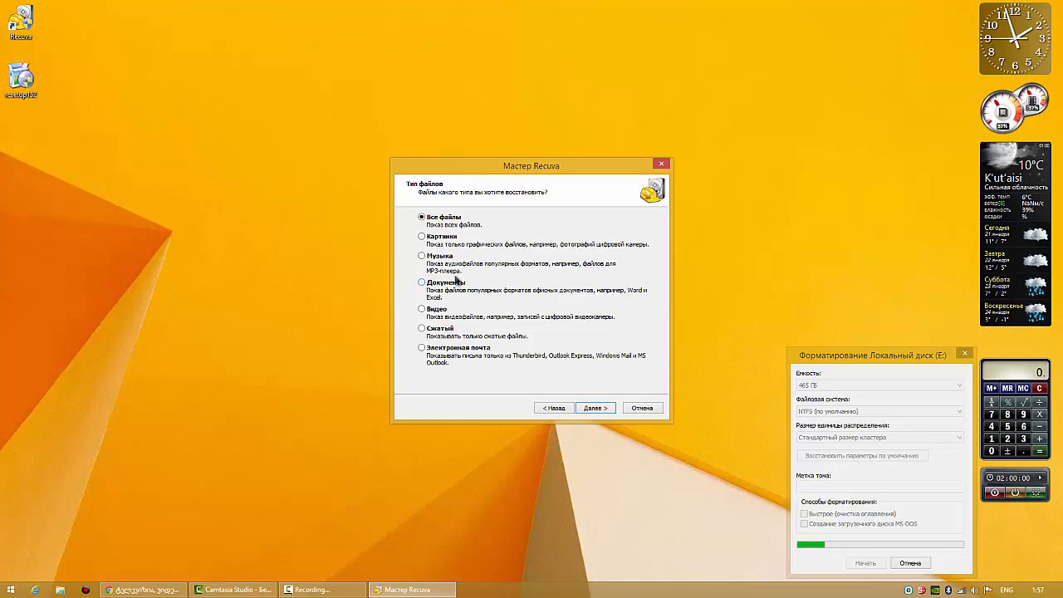
{"action": "left_click", "coordinate": [422, 238]}
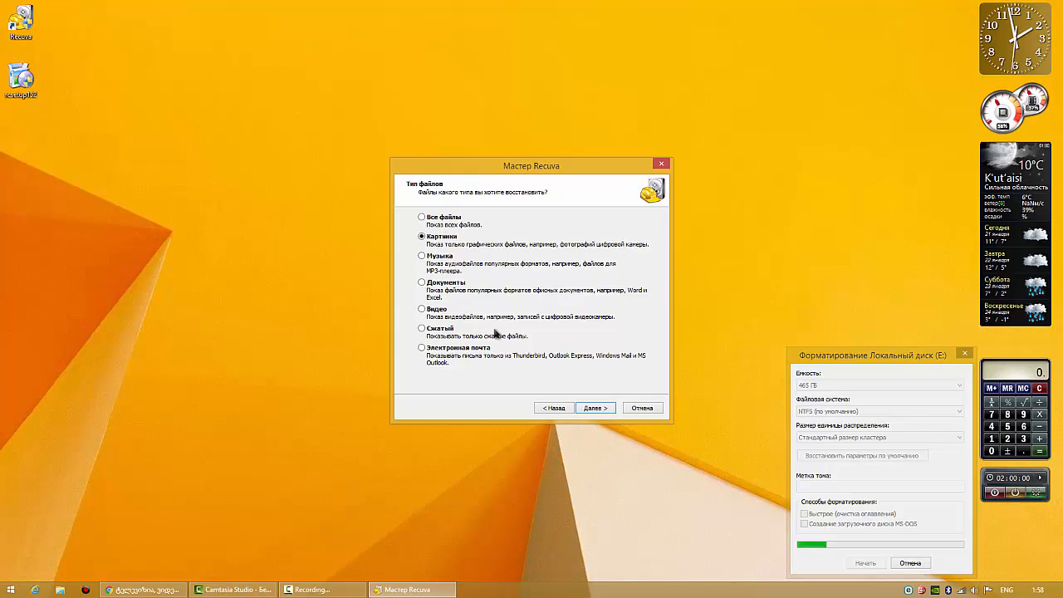
{"action": "left_click", "coordinate": [593, 409]}
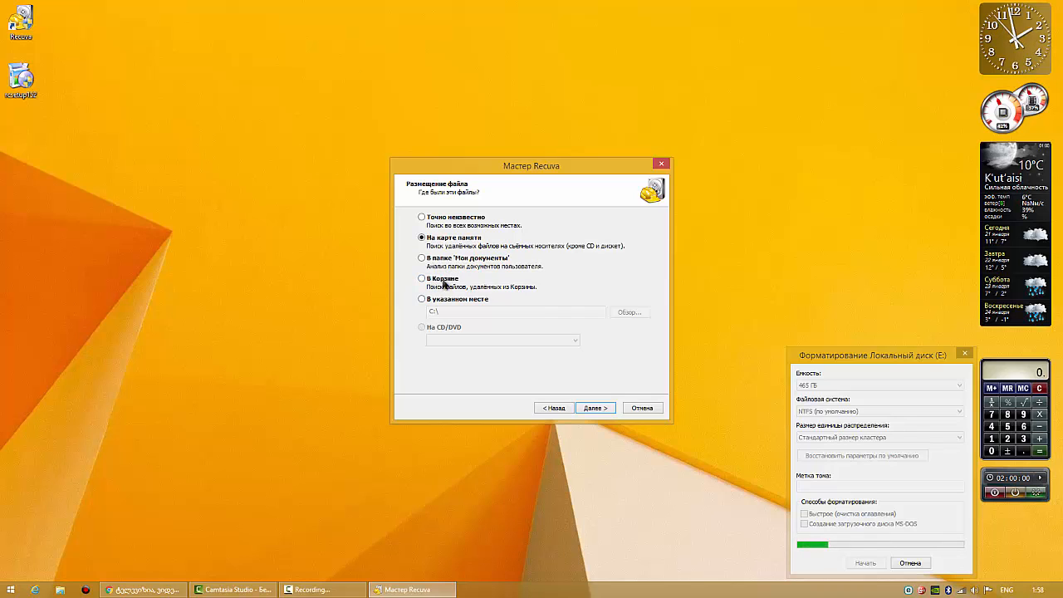
Set the search location to the VIDEOS folder on drive D: using the "В указанном месте" option, and continue.
{"action": "mouse_move", "coordinate": [350, 18]}
{"action": "left_click", "coordinate": [423, 218]}
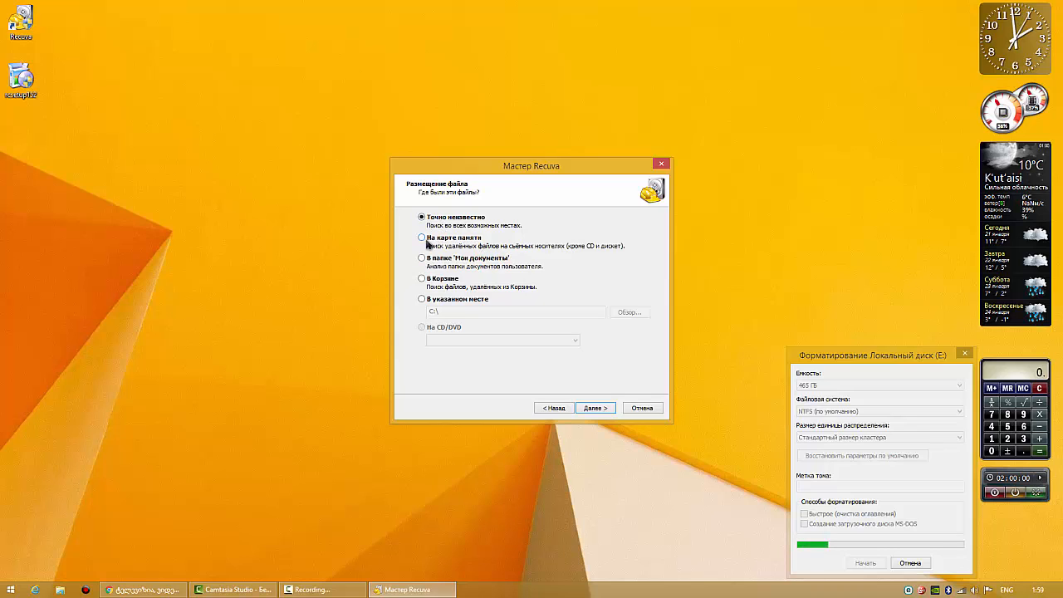
{"action": "left_click", "coordinate": [421, 301]}
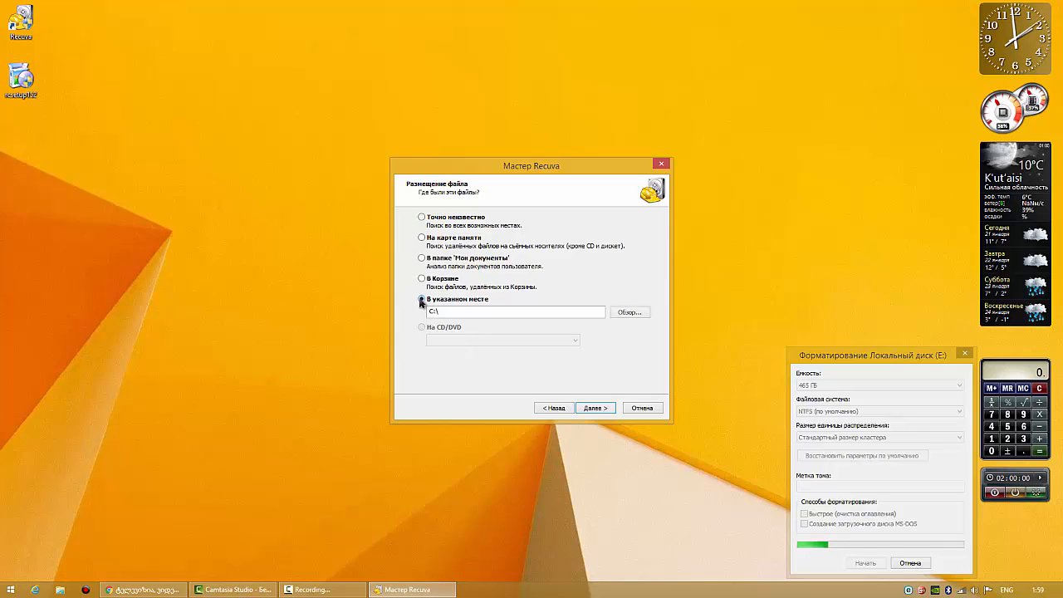
{"action": "left_click", "coordinate": [631, 313]}
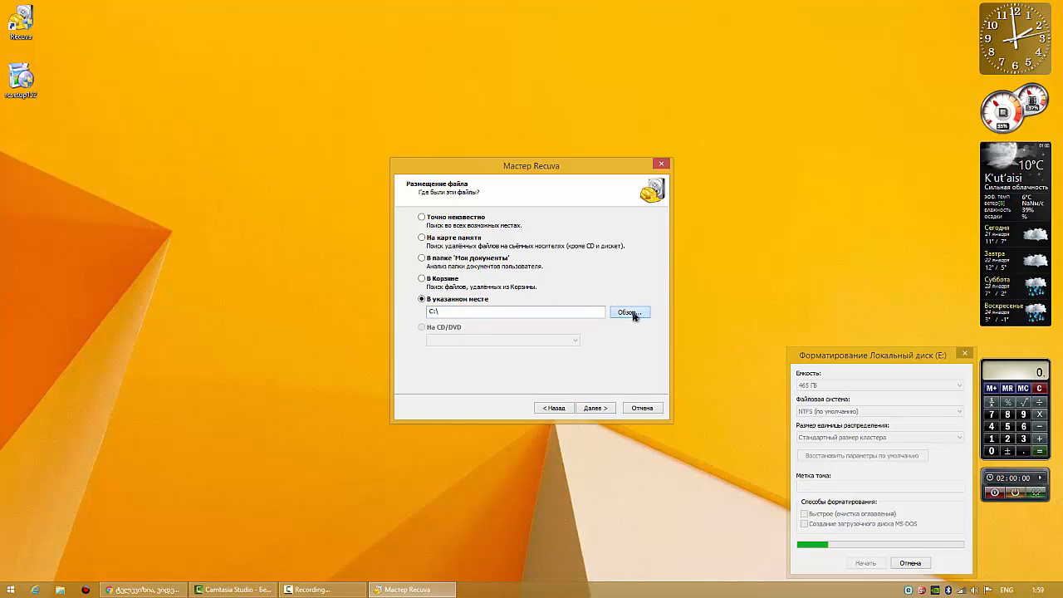
{"action": "left_click_drag", "start_coordinate": [604, 299], "coordinate": [600, 331]}
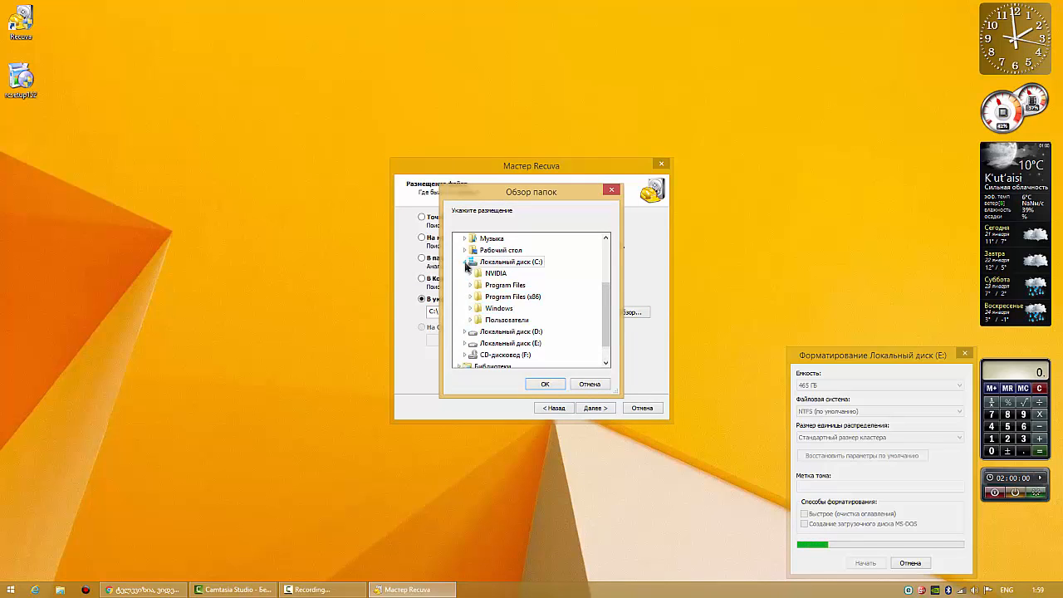
{"action": "left_click", "coordinate": [480, 332]}
{"action": "left_click", "coordinate": [466, 332]}
{"action": "left_click_drag", "start_coordinate": [605, 323], "coordinate": [606, 326]}
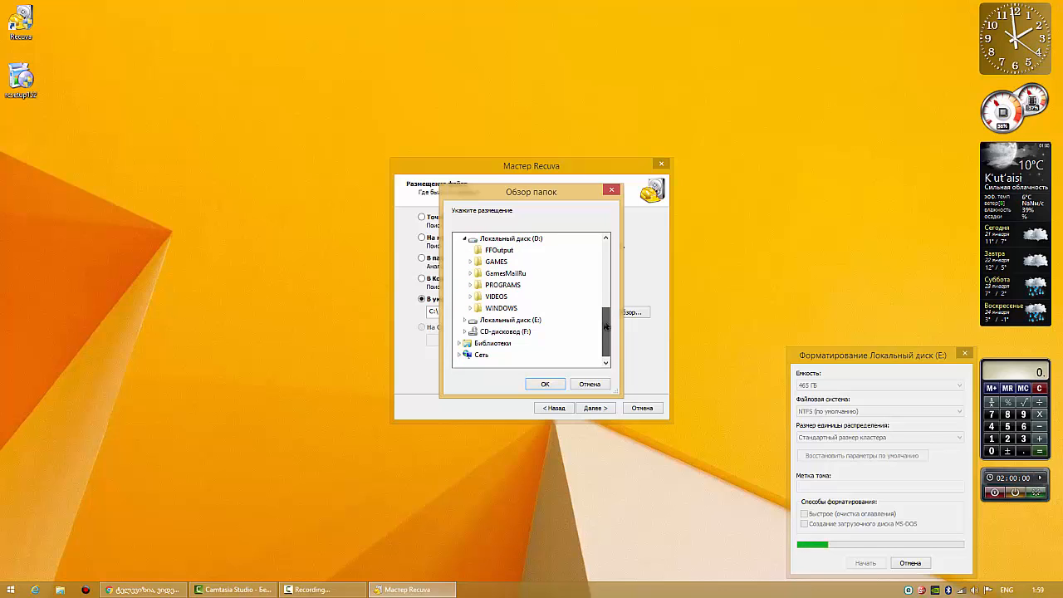
{"action": "double_click", "coordinate": [494, 297]}
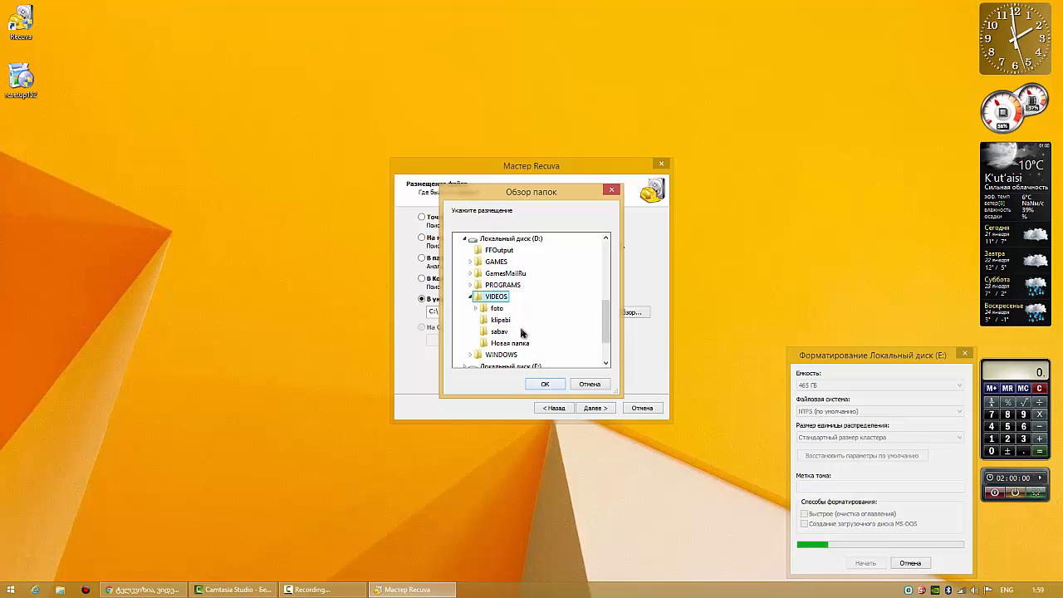
{"action": "left_click", "coordinate": [544, 384]}
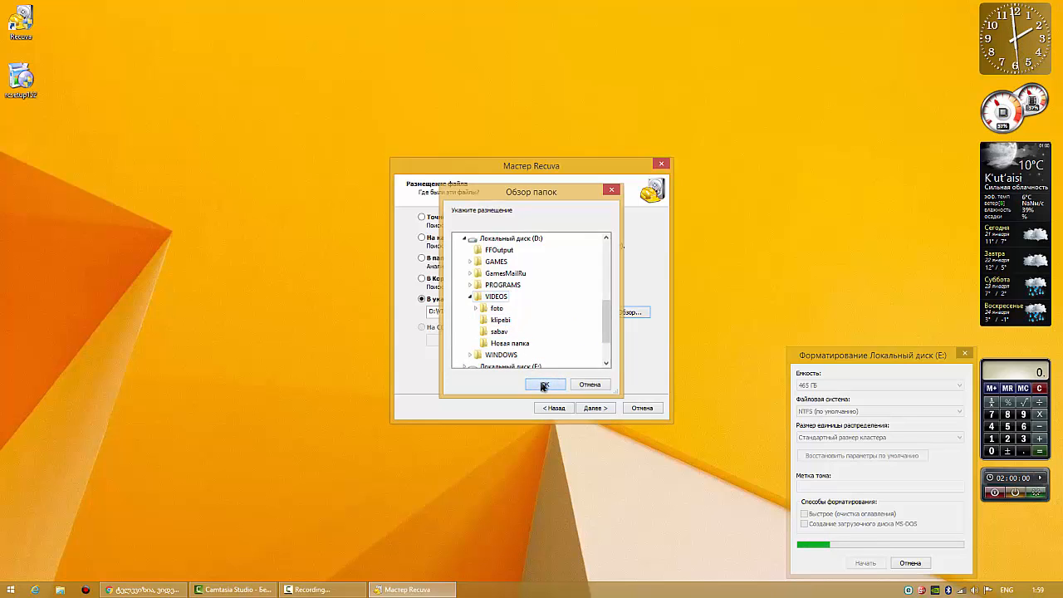
{"action": "left_click", "coordinate": [593, 408]}
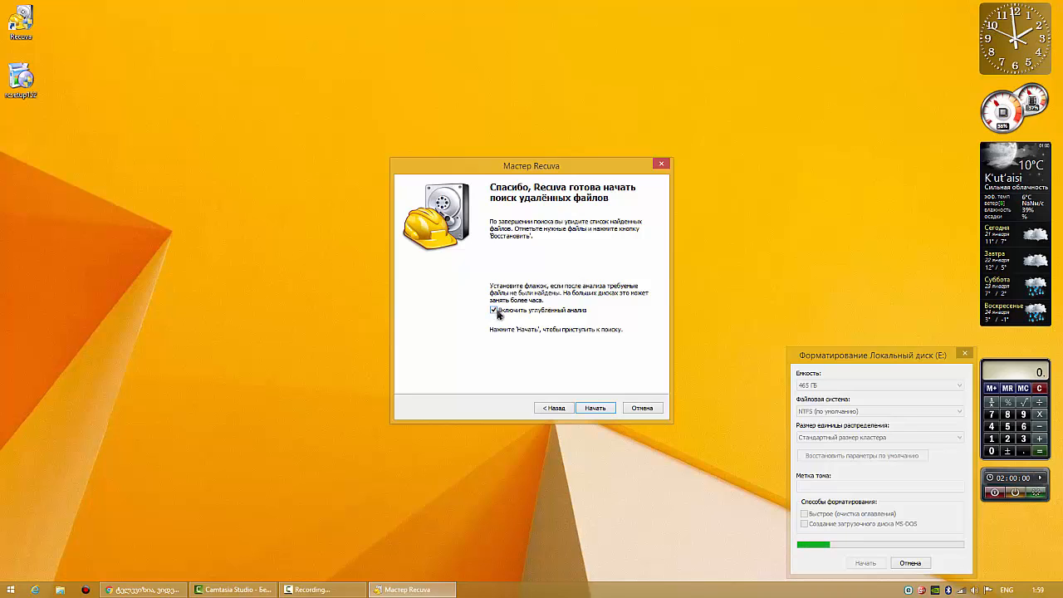
Start the search for deleted files with deep analysis enabled, and cancel the running scan.
{"action": "left_click", "coordinate": [592, 409]}
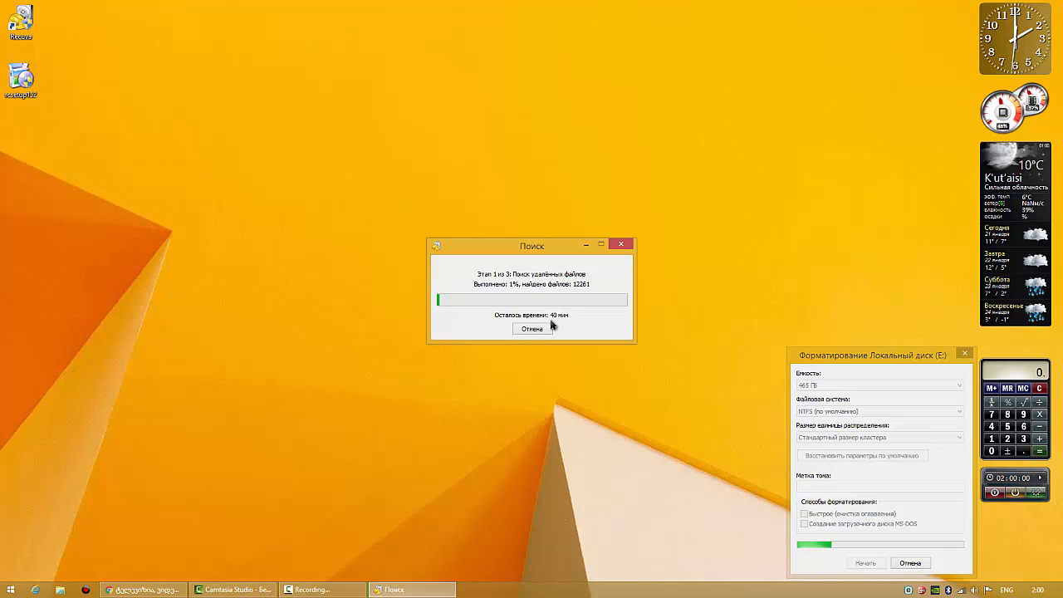
{"action": "left_click", "coordinate": [532, 329]}
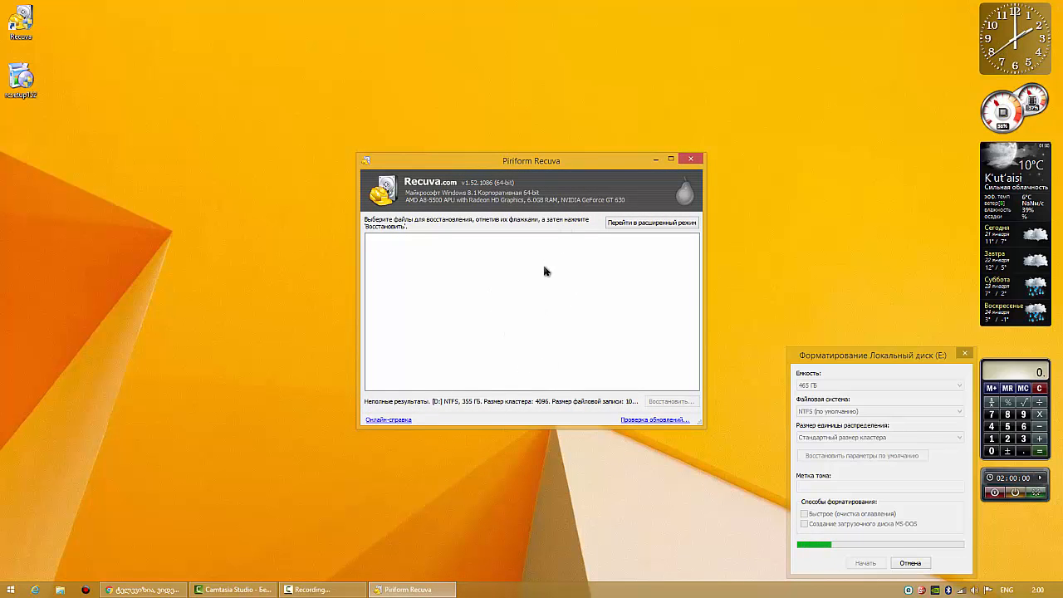
Switch Recuva to advanced mode and open the actions (Действия) section of its settings.
{"action": "left_click_drag", "start_coordinate": [546, 160], "coordinate": [459, 120]}
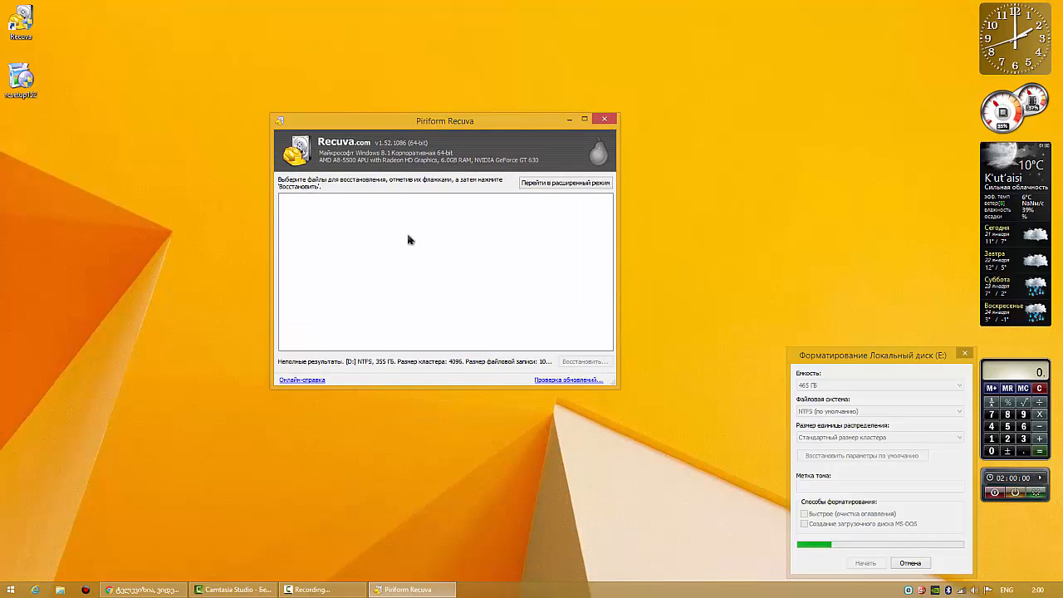
{"action": "left_click", "coordinate": [536, 182]}
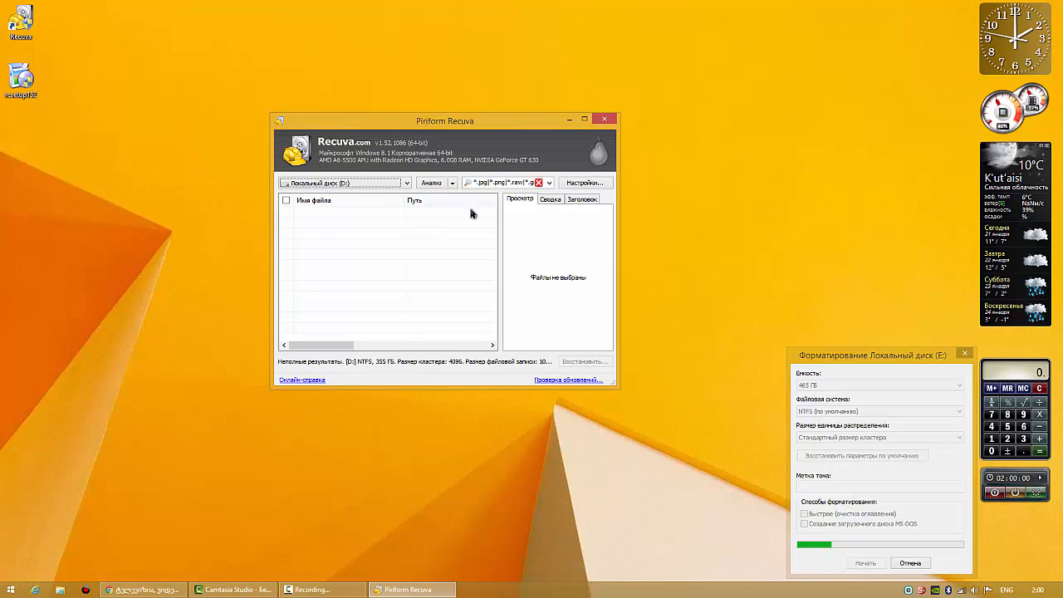
{"action": "left_click", "coordinate": [590, 183]}
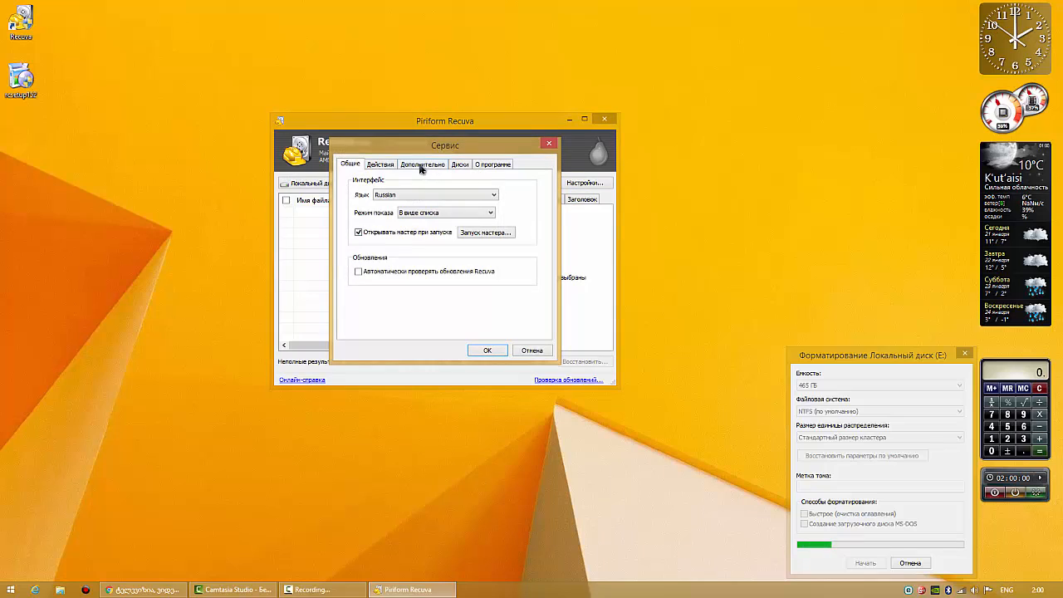
{"action": "left_click", "coordinate": [421, 166]}
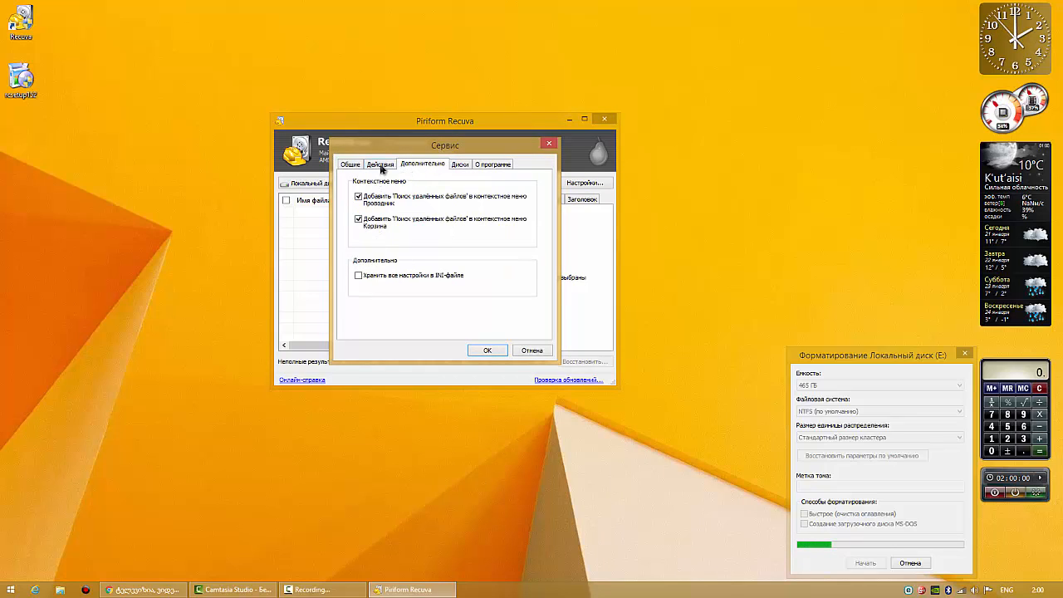
{"action": "left_click", "coordinate": [382, 166]}
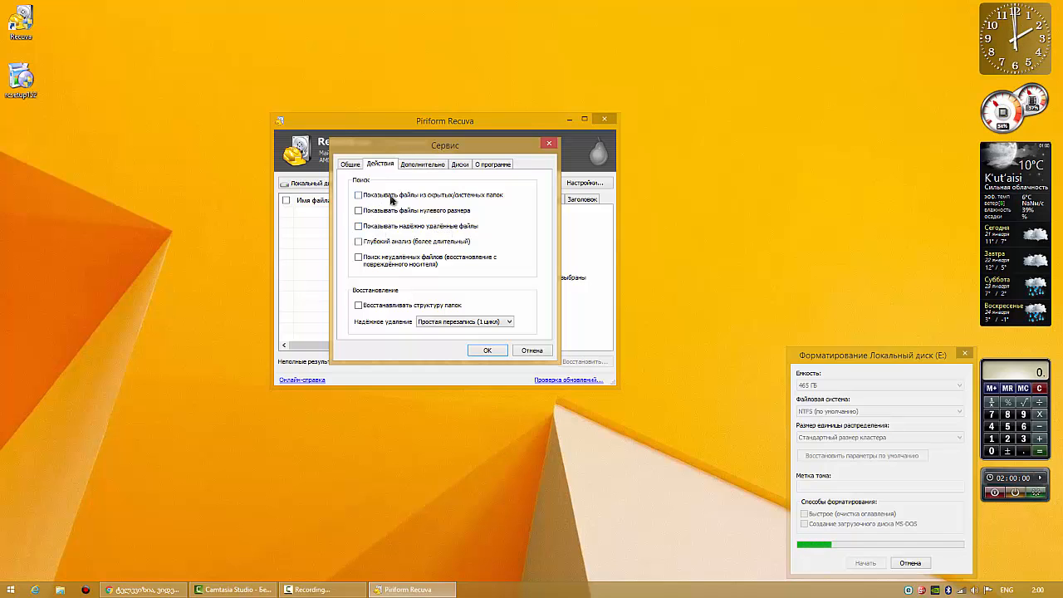
Enable showing securely deleted files and restoring the folder structure, keep the simple one-pass overwrite, and apply the settings.
{"action": "mouse_move", "coordinate": [416, 146]}
{"action": "left_mouse_down"}
{"action": "mouse_move", "coordinate": [405, 245]}
{"action": "mouse_move", "coordinate": [428, 153]}
{"action": "left_mouse_up"}
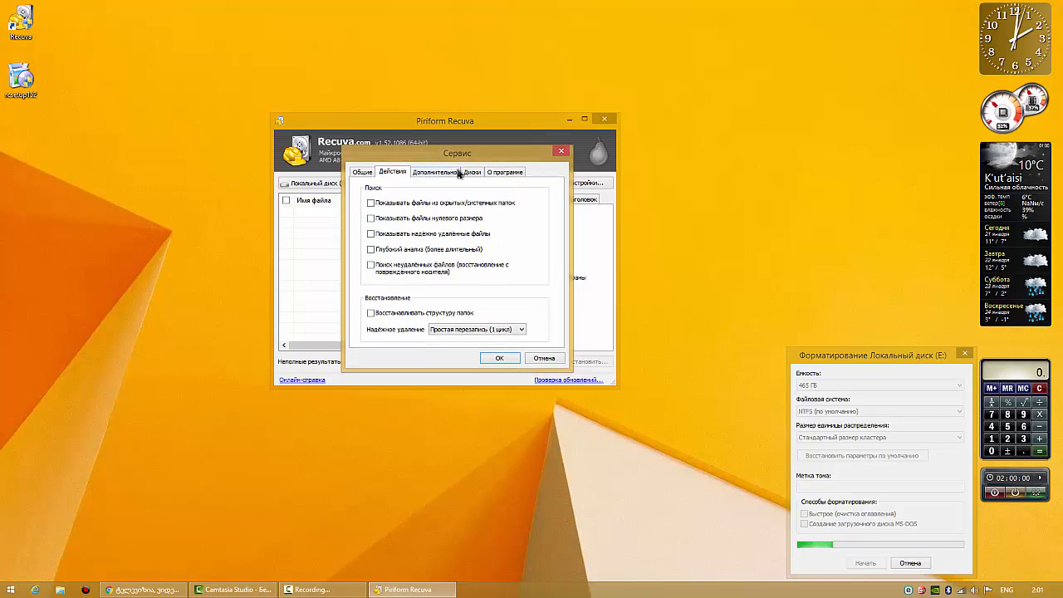
{"action": "mouse_move", "coordinate": [453, 156]}
{"action": "left_mouse_down"}
{"action": "mouse_move", "coordinate": [451, 176]}
{"action": "mouse_move", "coordinate": [446, 156]}
{"action": "left_mouse_up"}
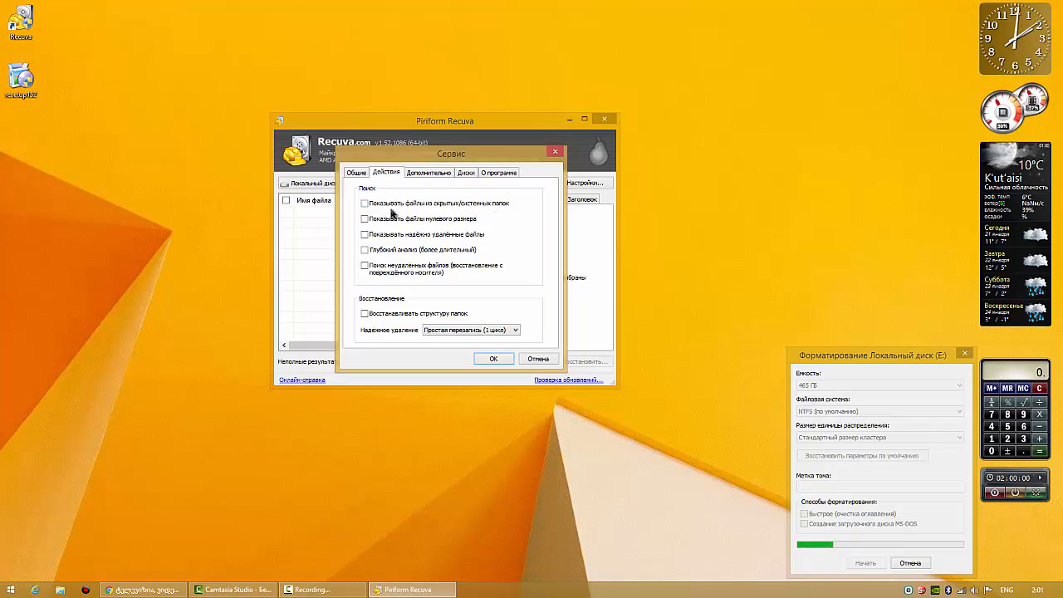
{"action": "left_click", "coordinate": [365, 235]}
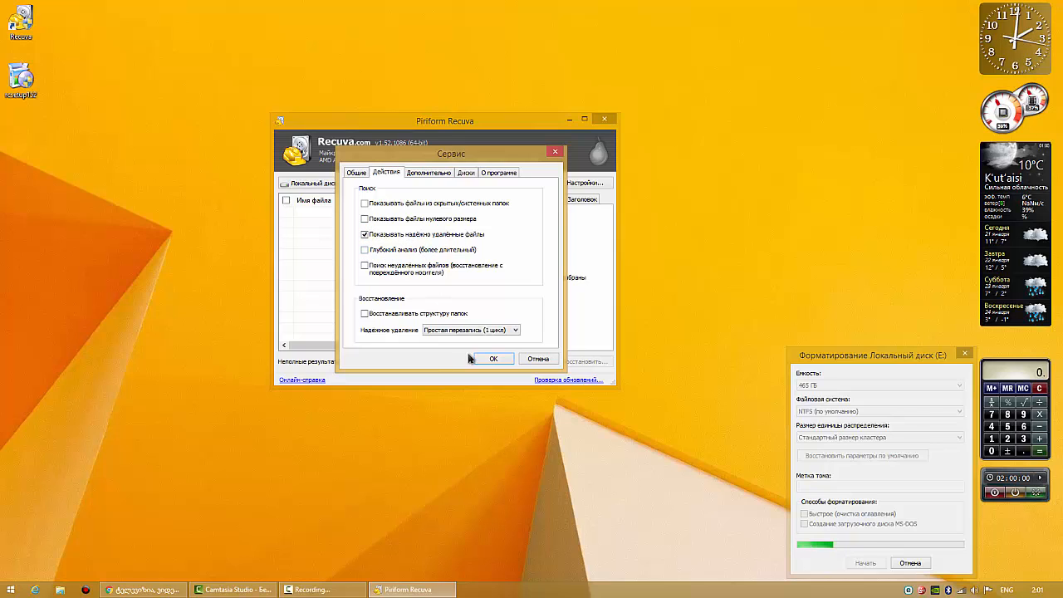
{"action": "left_click", "coordinate": [512, 333]}
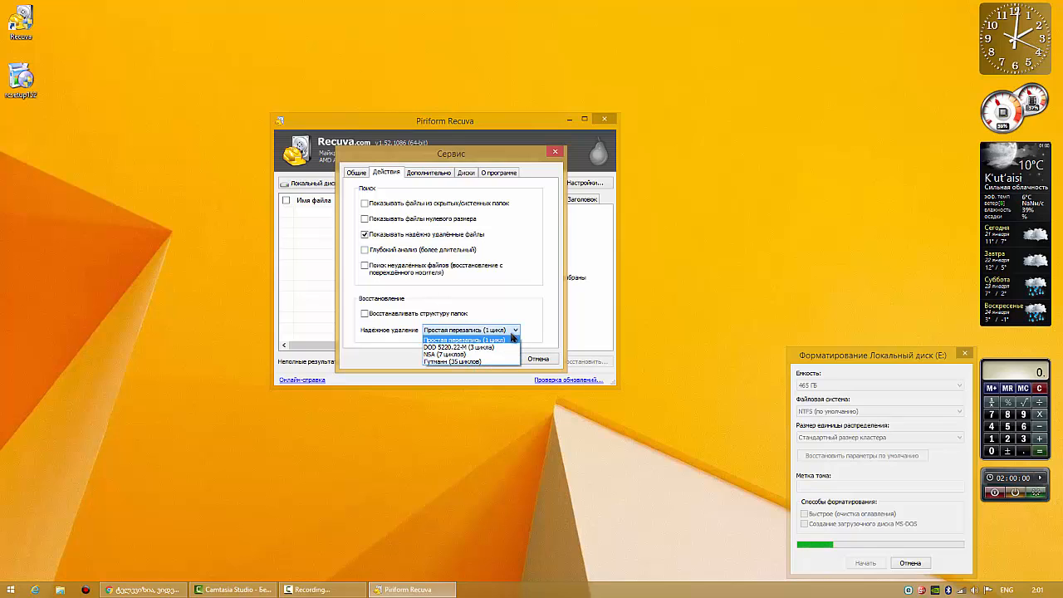
{"action": "left_click", "coordinate": [512, 336]}
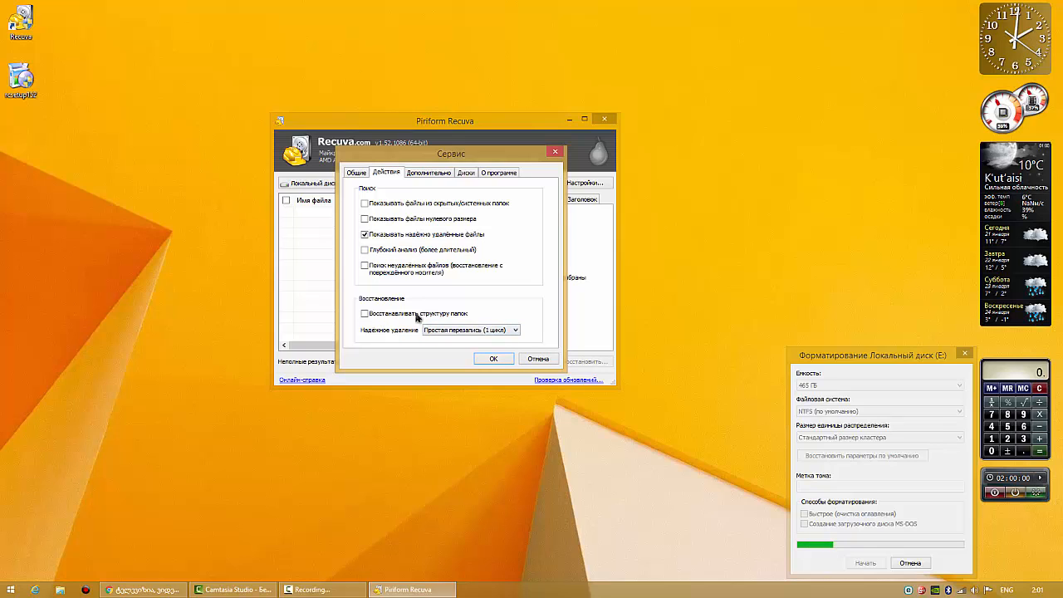
{"action": "left_click", "coordinate": [364, 314]}
{"action": "left_click", "coordinate": [493, 360]}
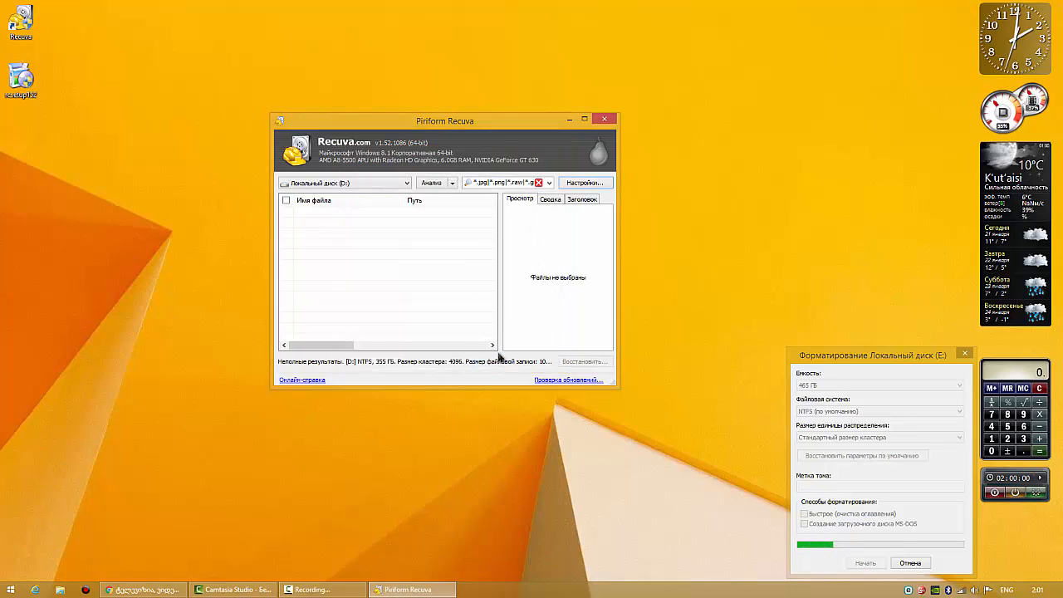
Analyse drive D: for deleted picture files and agree to run the deep analysis.
{"action": "left_click", "coordinate": [437, 185]}
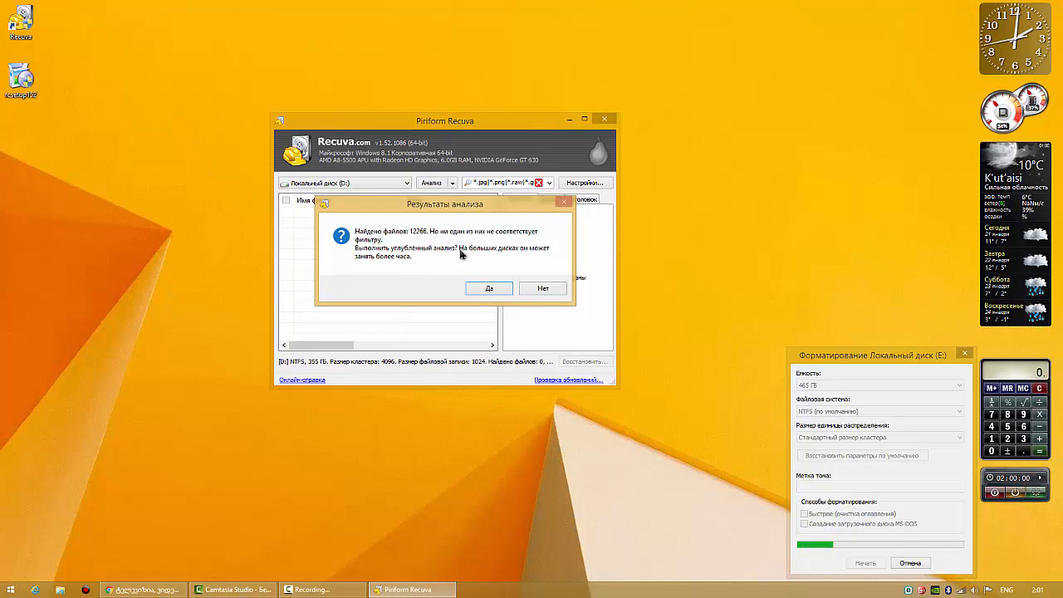
{"action": "left_click", "coordinate": [488, 289]}
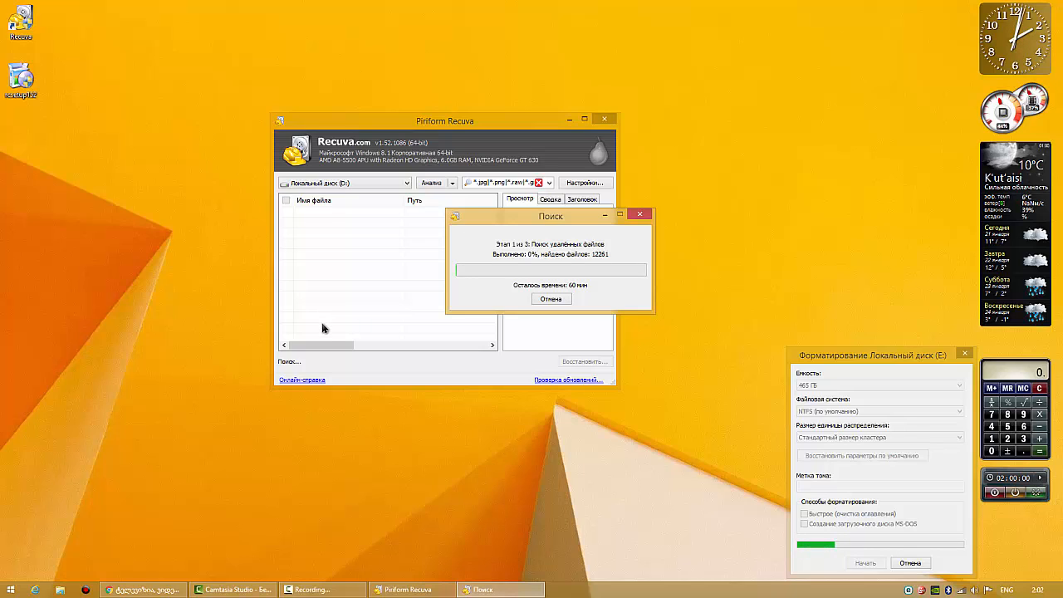
{"action": "mouse_move", "coordinate": [242, 593]}
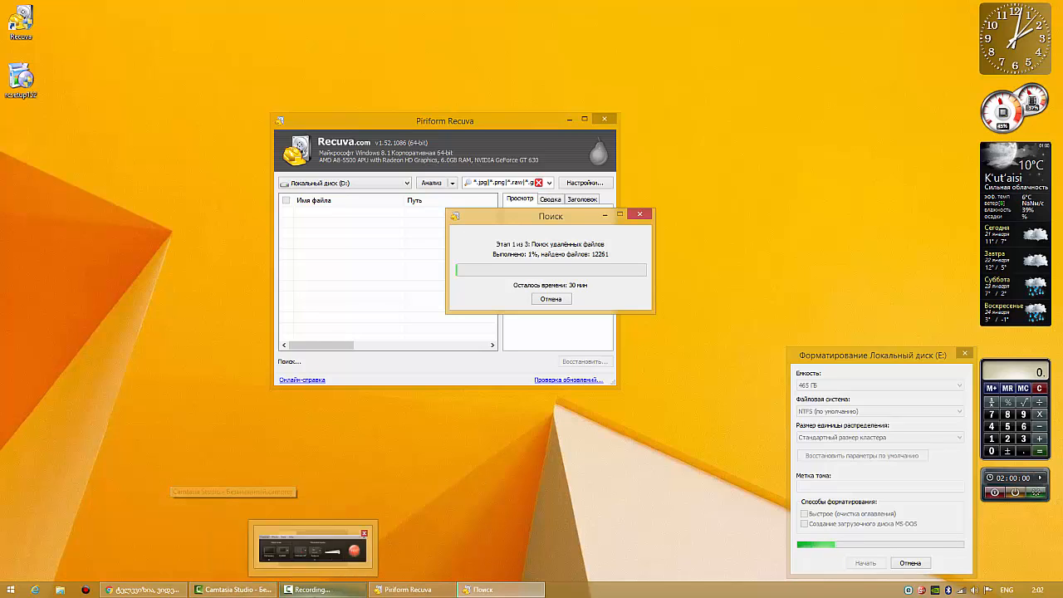
{"action": "left_click", "coordinate": [320, 591]}
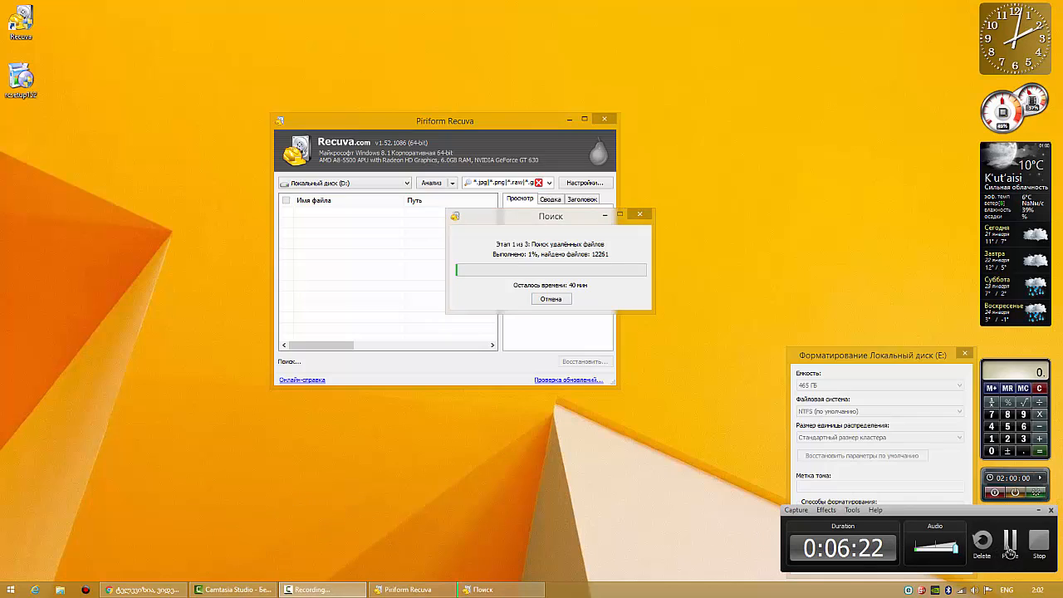
{"action": "left_click", "coordinate": [1010, 544]}
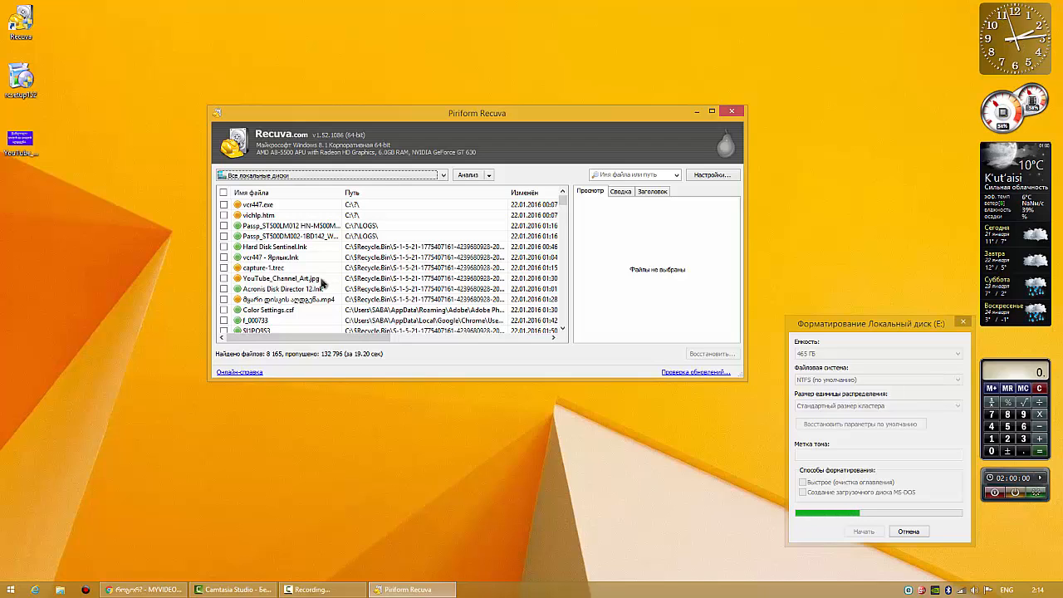
Preview YouTube_Channel_Art.jpg in the list of deleted files, mark it and start its recovery.
{"action": "left_click", "coordinate": [278, 281]}
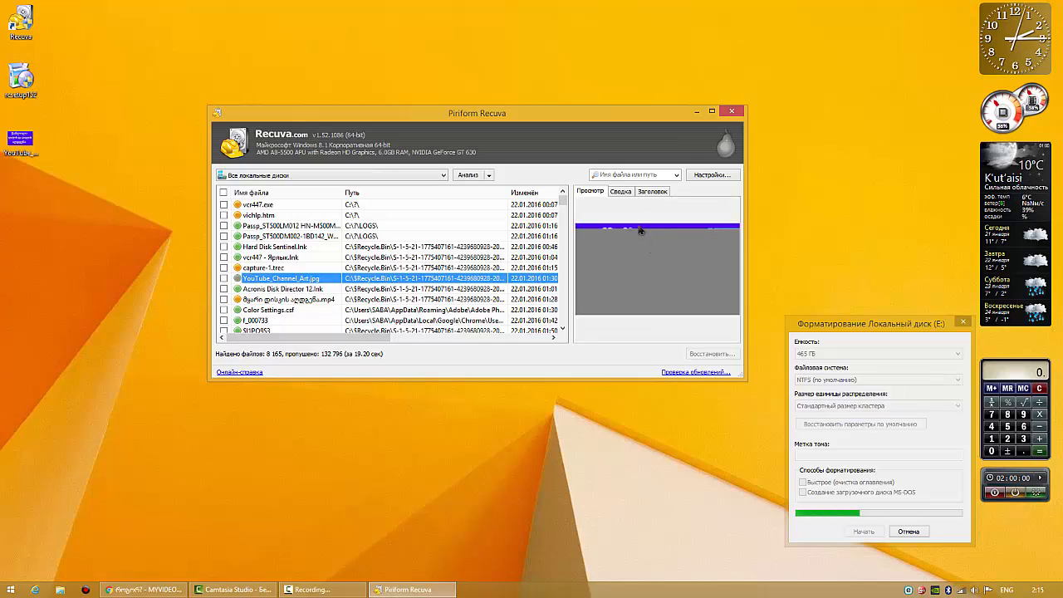
{"action": "left_click", "coordinate": [223, 278]}
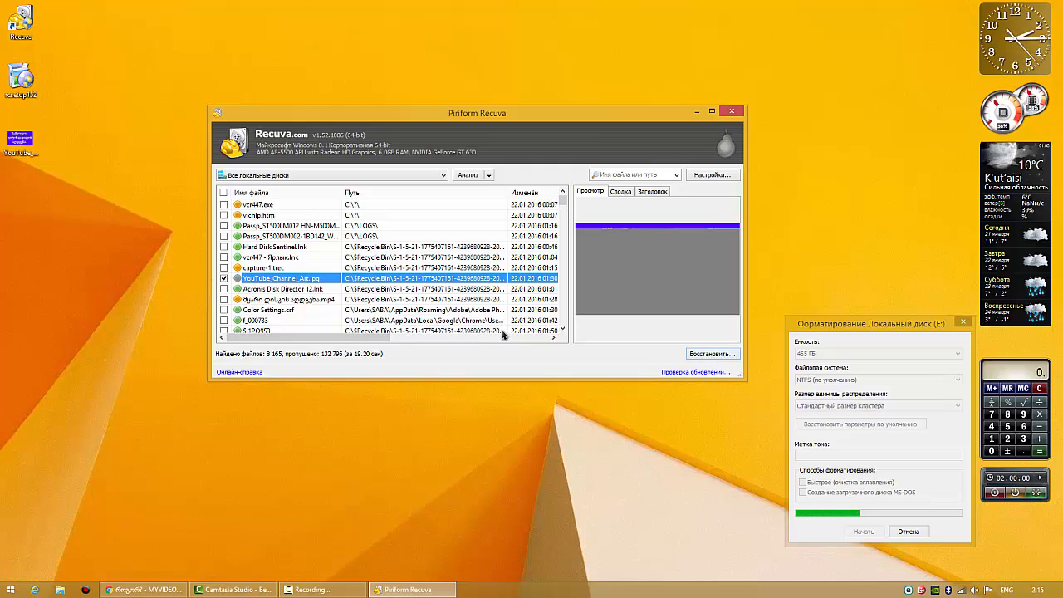
{"action": "left_click", "coordinate": [706, 355]}
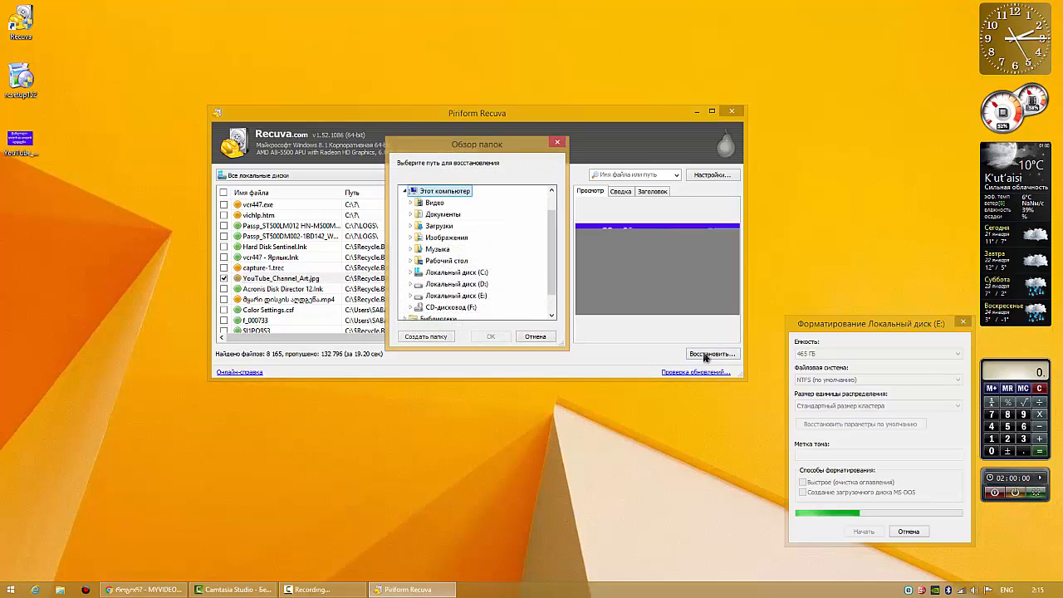
Choose the desktop (Рабочий стол) as the recovery location and create a new folder (Новая папка) in it.
{"action": "left_click", "coordinate": [444, 215]}
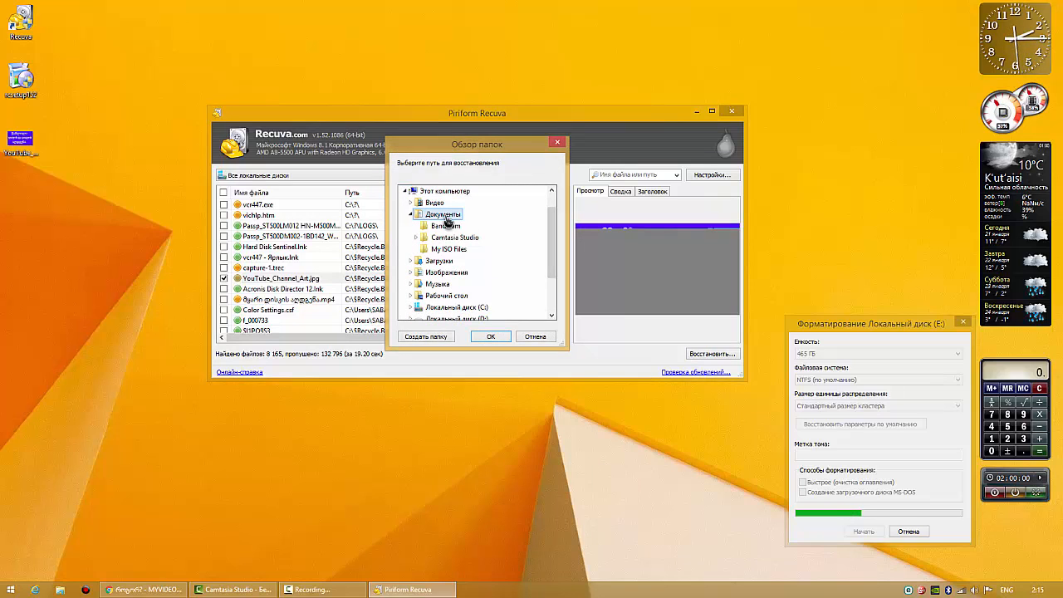
{"action": "left_click", "coordinate": [412, 215]}
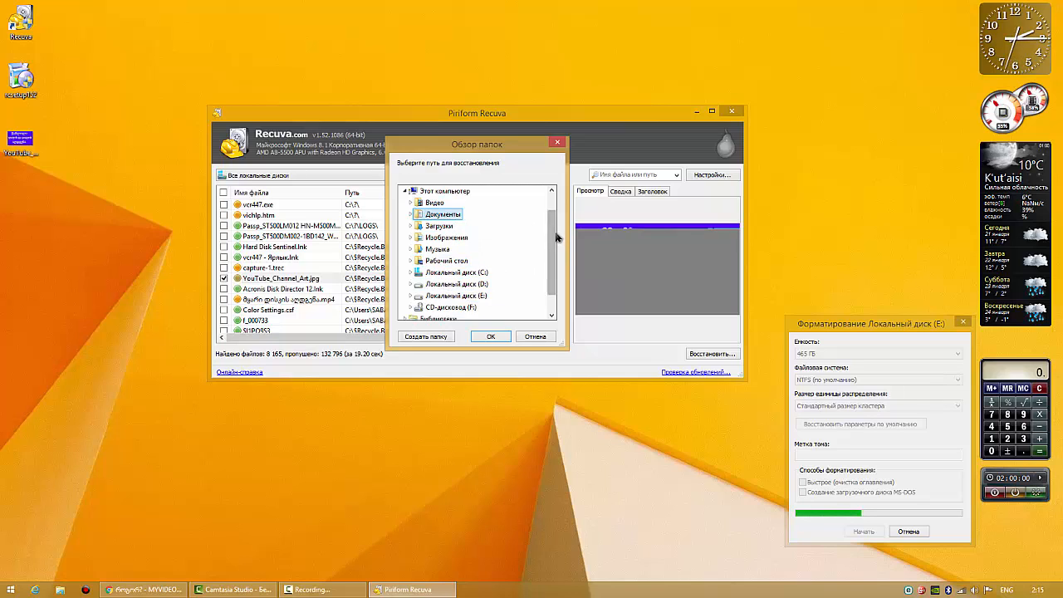
{"action": "mouse_move", "coordinate": [552, 251]}
{"action": "left_mouse_down"}
{"action": "mouse_move", "coordinate": [552, 263]}
{"action": "mouse_move", "coordinate": [549, 232]}
{"action": "left_mouse_up"}
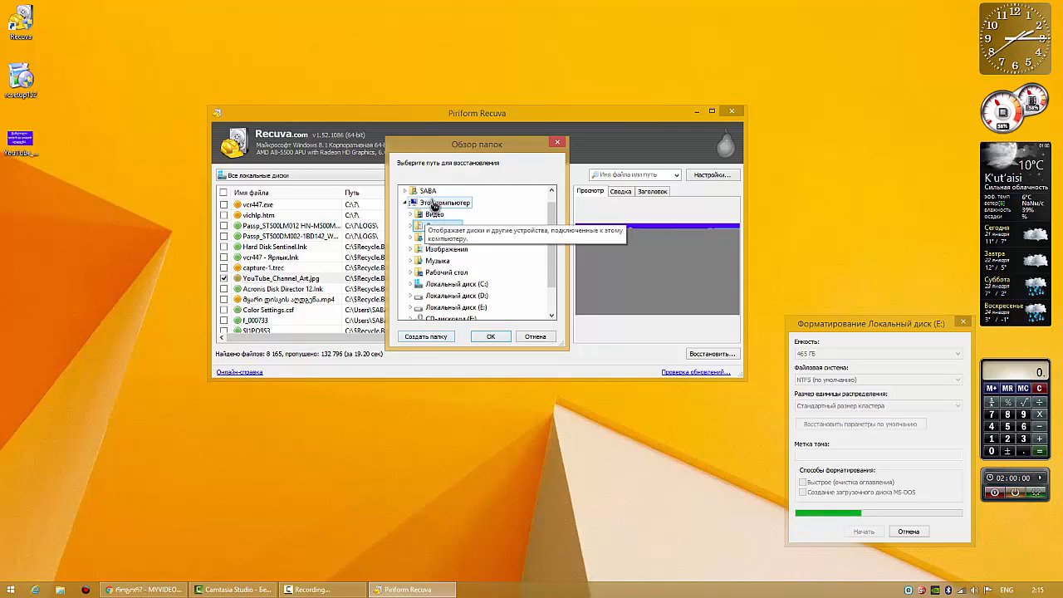
{"action": "left_click", "coordinate": [449, 274]}
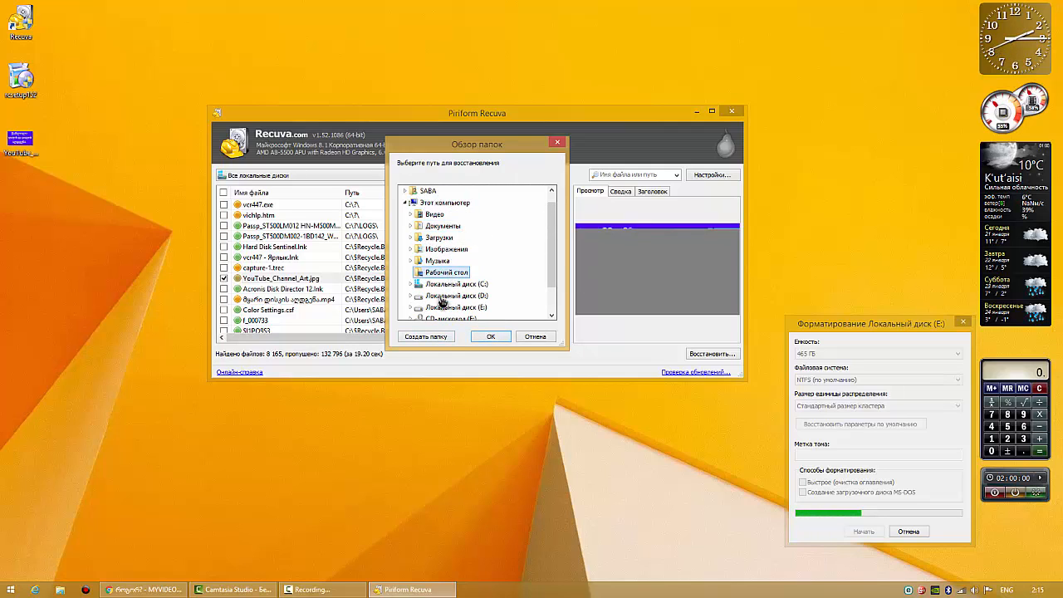
{"action": "left_click", "coordinate": [428, 338]}
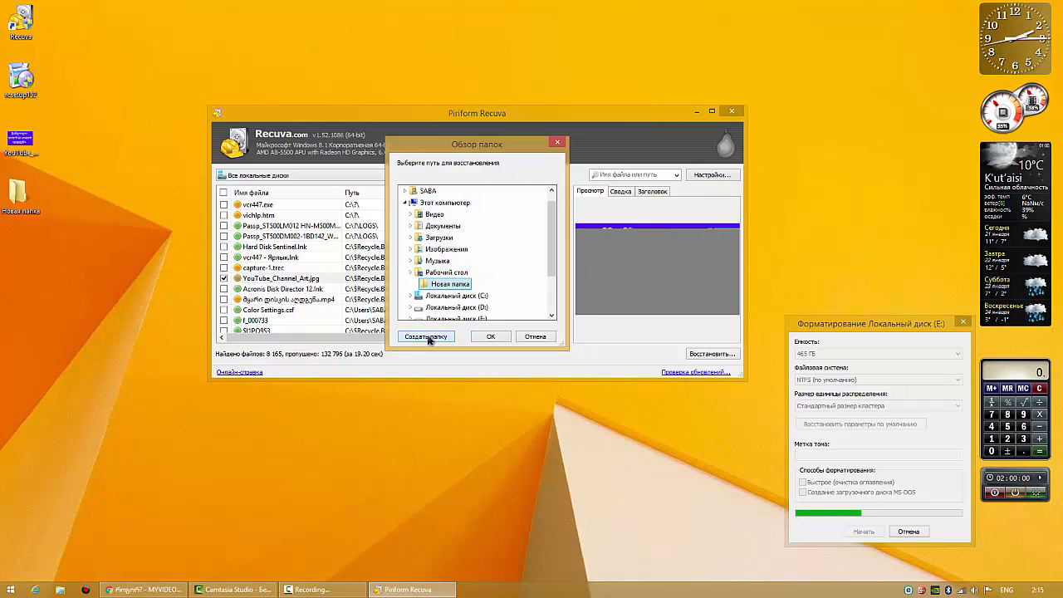
Recover the marked picture into the new folder, agreeing to use the same disk, and check the folder's contents.
{"action": "left_click", "coordinate": [490, 337]}
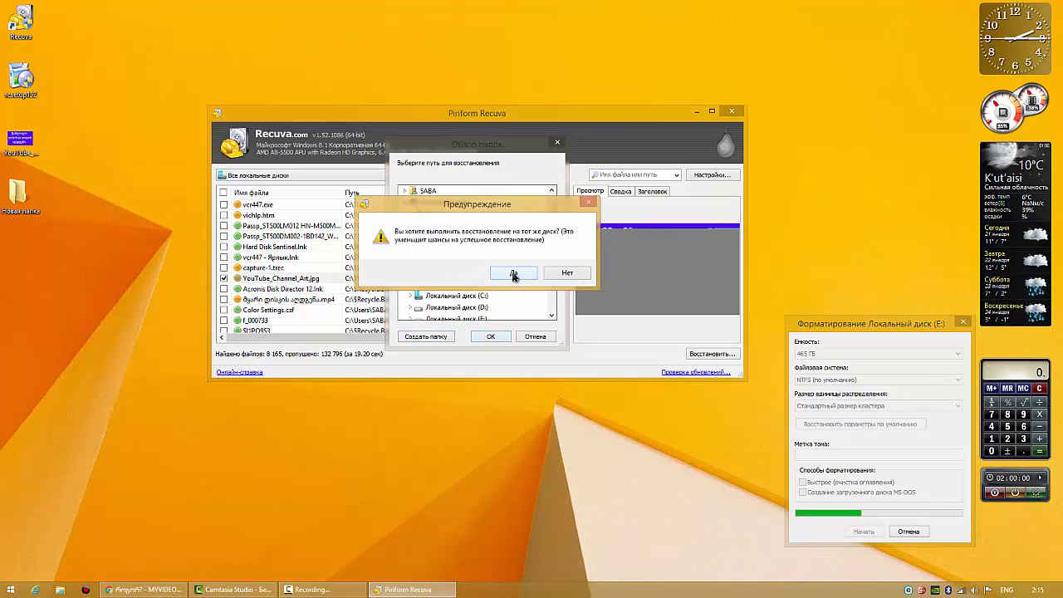
{"action": "left_click", "coordinate": [514, 274]}
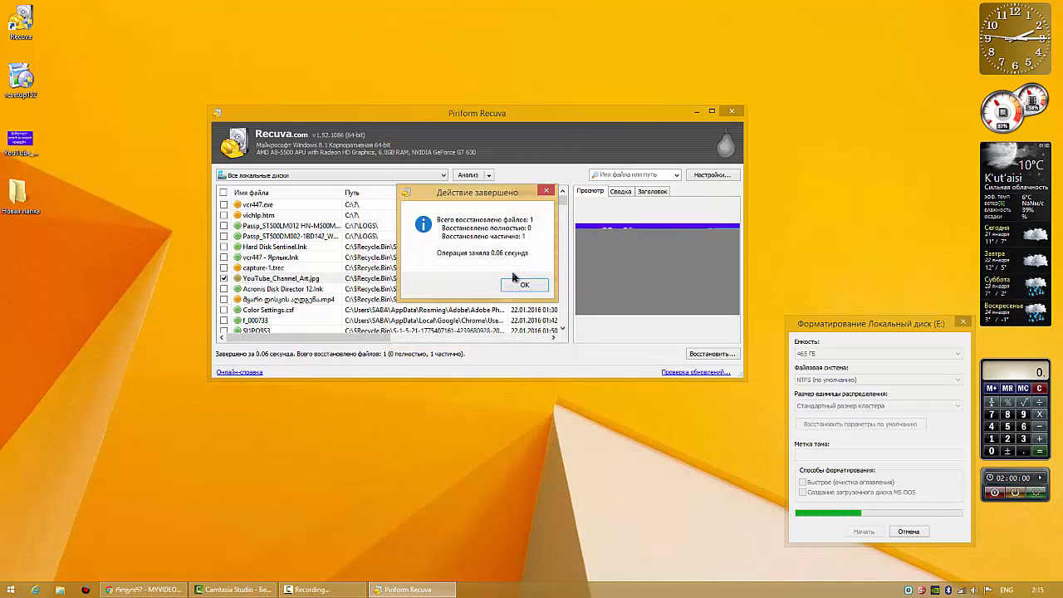
{"action": "left_click", "coordinate": [514, 284]}
{"action": "double_click", "coordinate": [36, 202]}
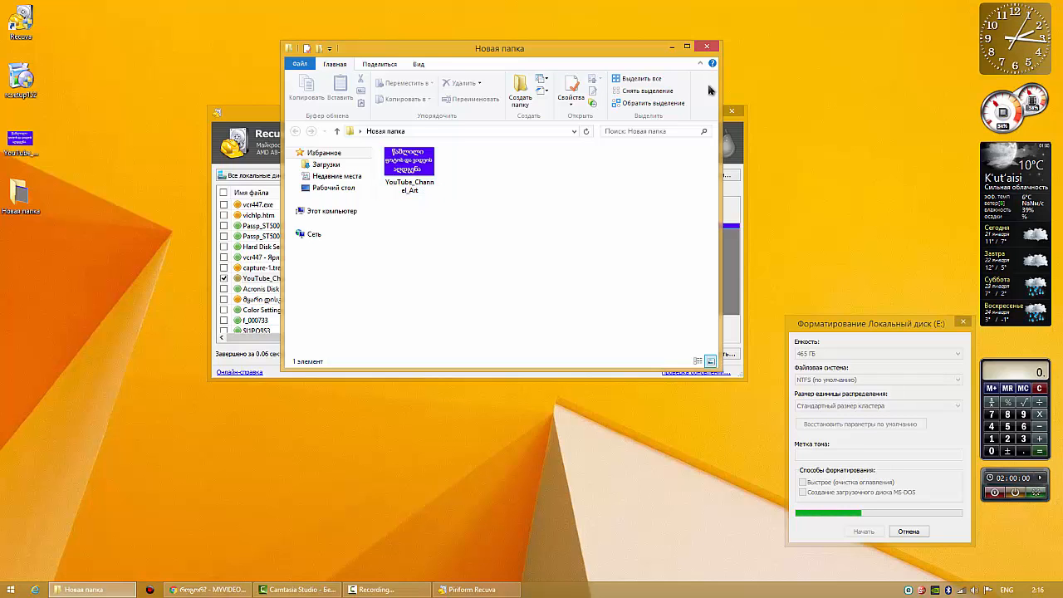
{"action": "left_click", "coordinate": [705, 46]}
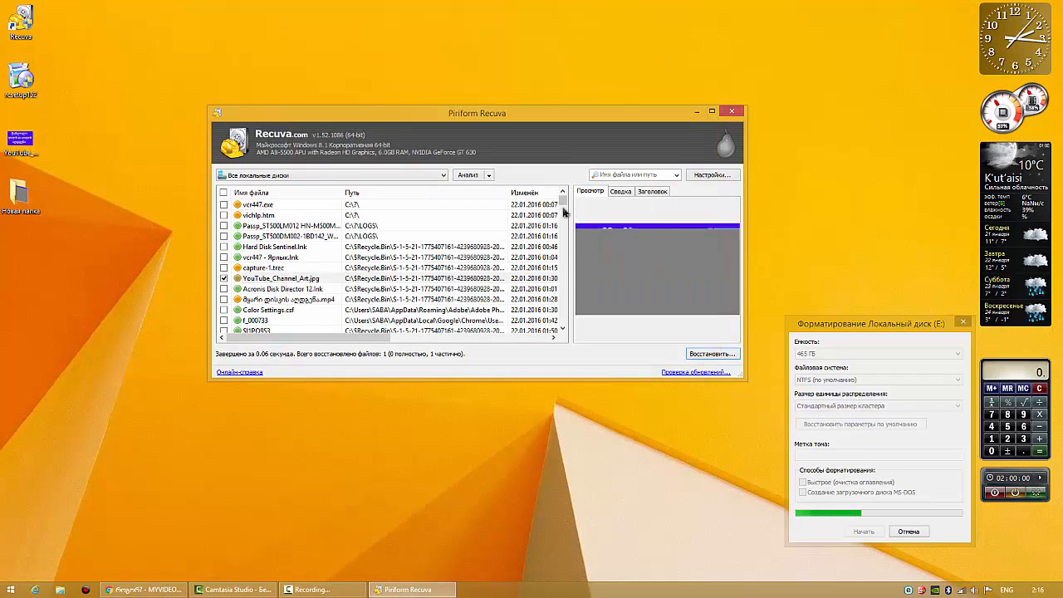
Look through the list of deleted files found on all local drives, and return to its beginning.
{"action": "left_click_drag", "start_coordinate": [563, 200], "coordinate": [561, 251]}
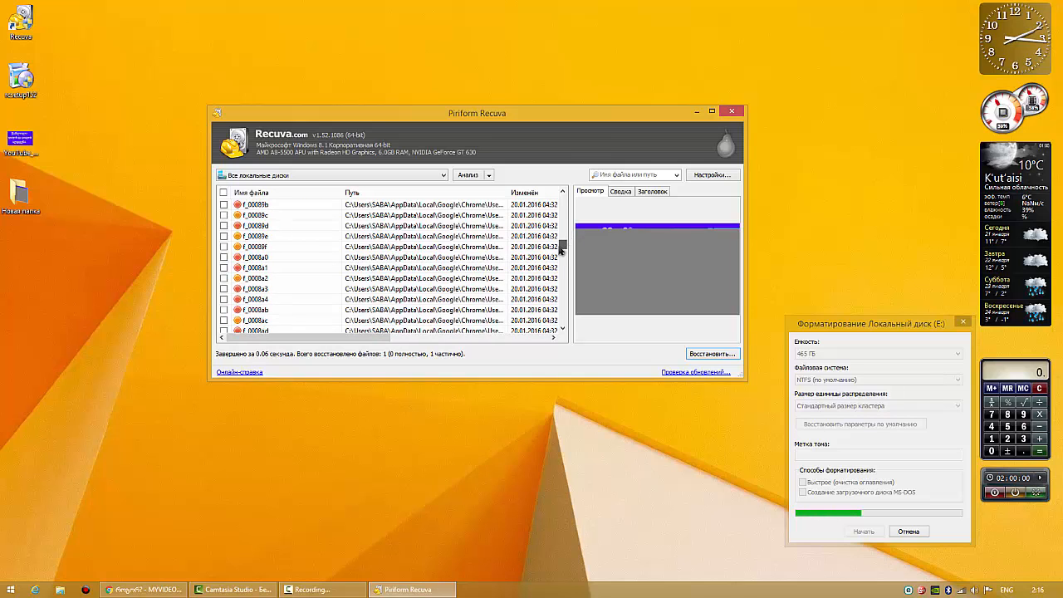
{"action": "left_click", "coordinate": [420, 289]}
{"action": "scroll", "coordinate": [419, 290], "scroll_direction": "down", "scroll_amount": 5}
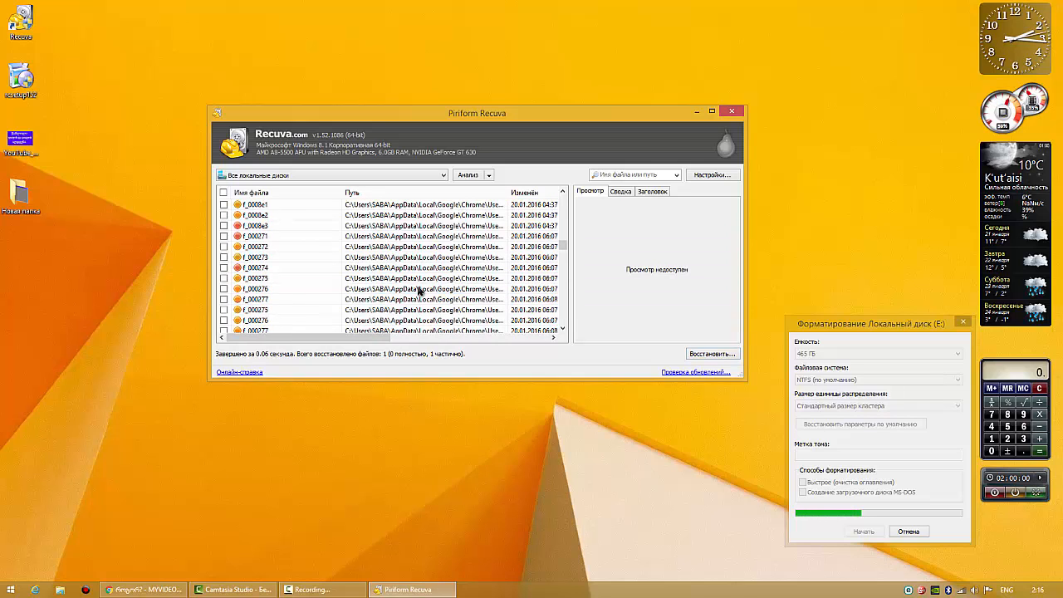
{"action": "scroll", "coordinate": [420, 291], "scroll_direction": "down", "scroll_amount": 10}
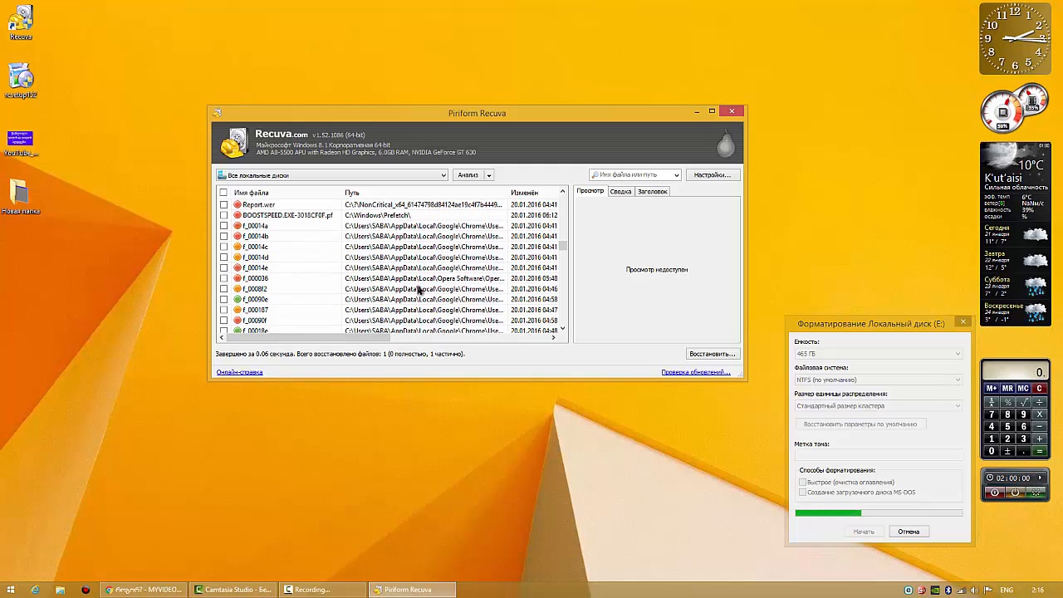
{"action": "scroll", "coordinate": [402, 279], "scroll_direction": "down", "scroll_amount": 10}
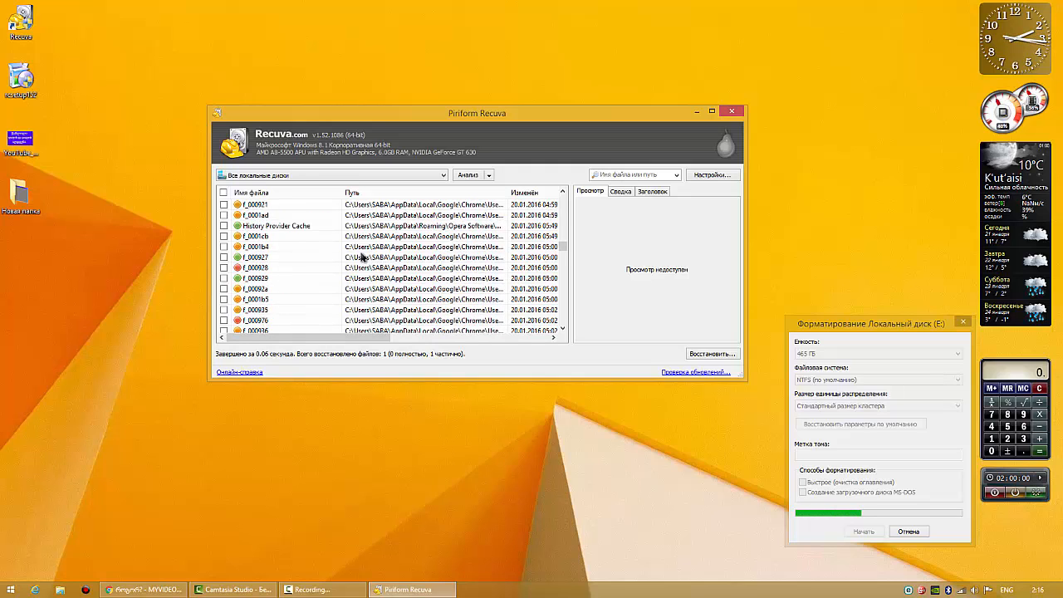
{"action": "scroll", "coordinate": [362, 257], "scroll_direction": "down", "scroll_amount": 5}
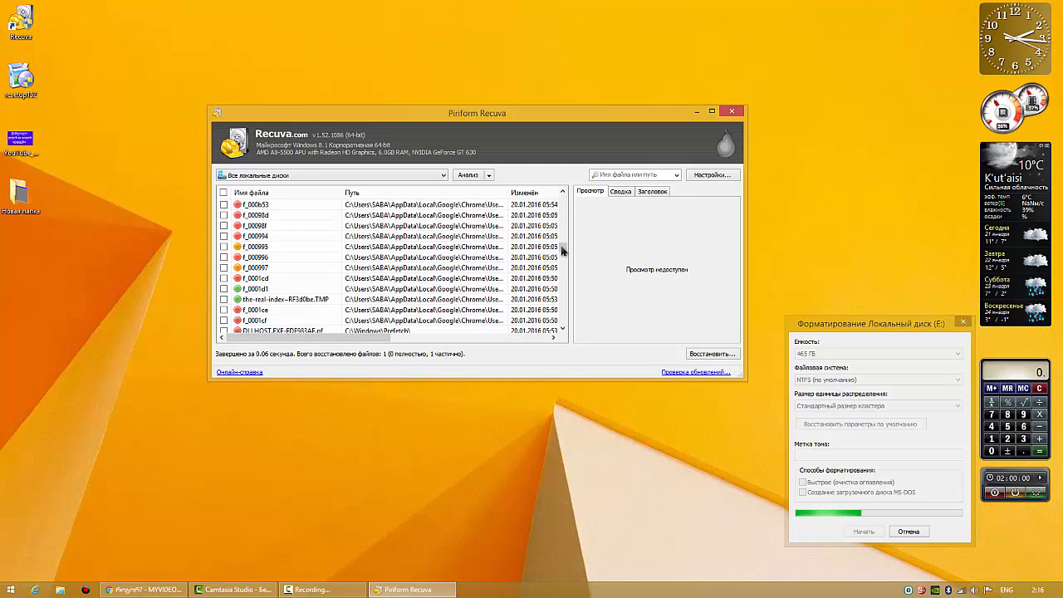
{"action": "left_click_drag", "start_coordinate": [562, 251], "coordinate": [571, 196]}
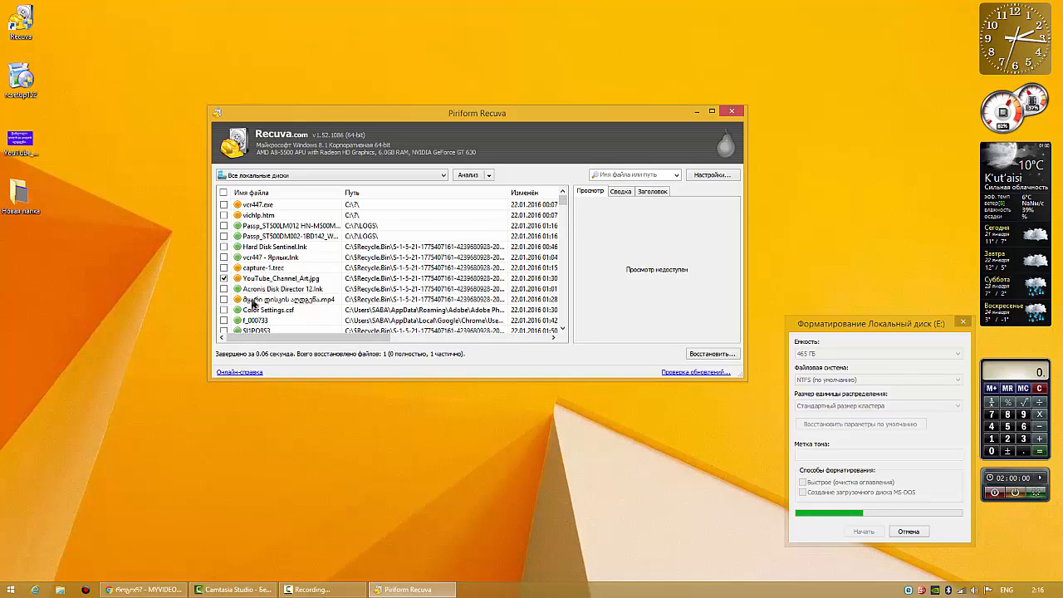
Mark the deleted video მყარი დისკის აღდგენა.mp4 too and recover both files into Новая папка, replacing the existing picture.
{"action": "left_click", "coordinate": [289, 300]}
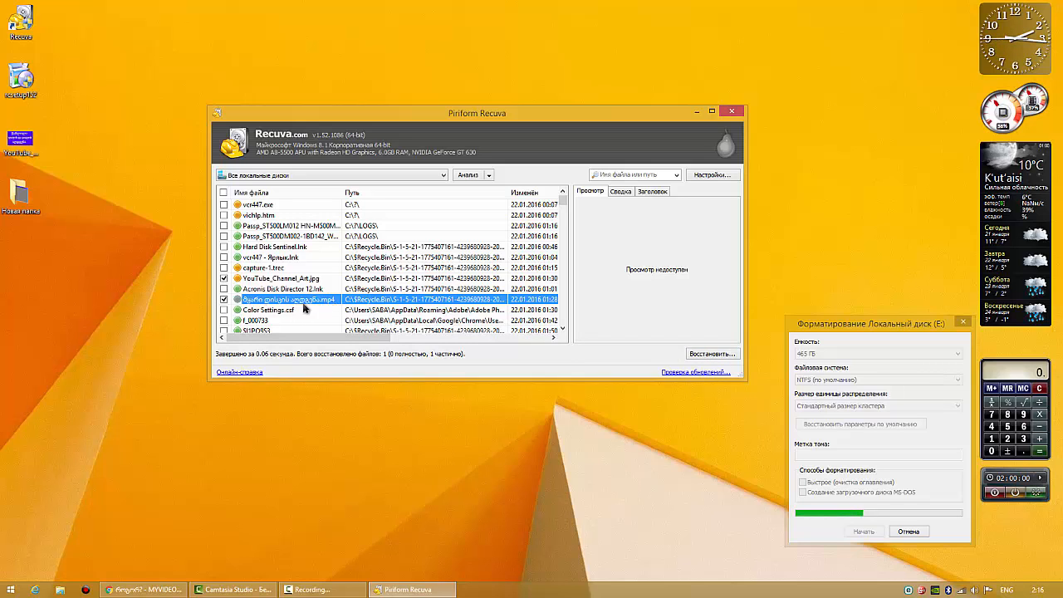
{"action": "left_click", "coordinate": [703, 354]}
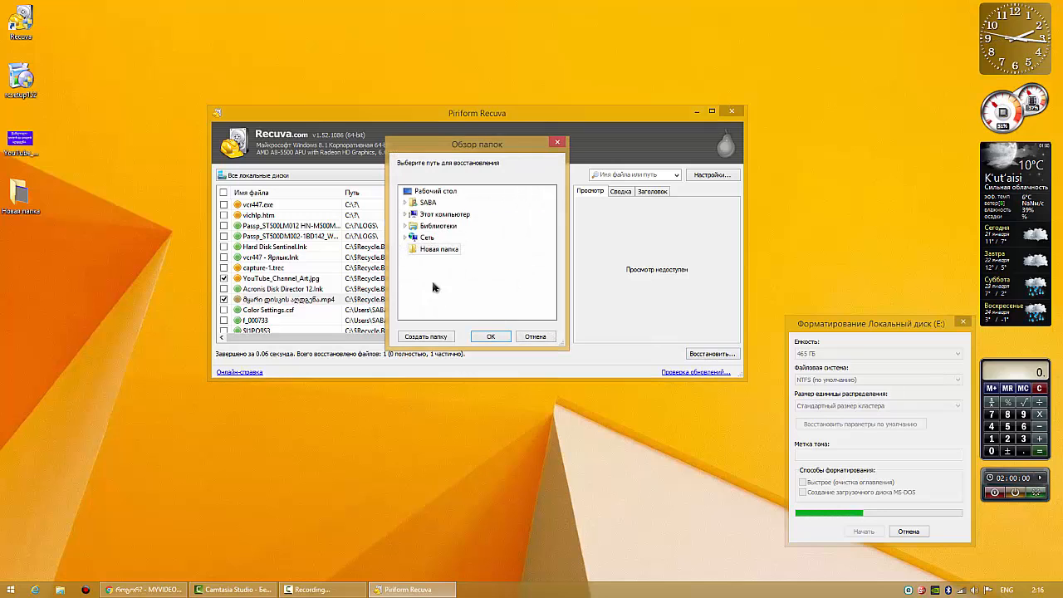
{"action": "left_click", "coordinate": [490, 339]}
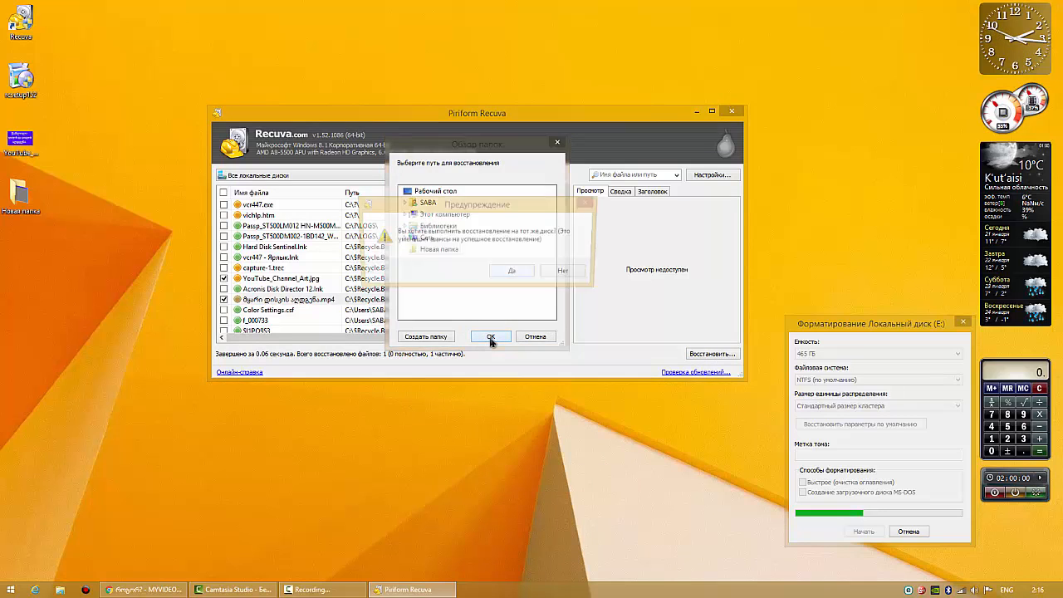
{"action": "left_click", "coordinate": [506, 274]}
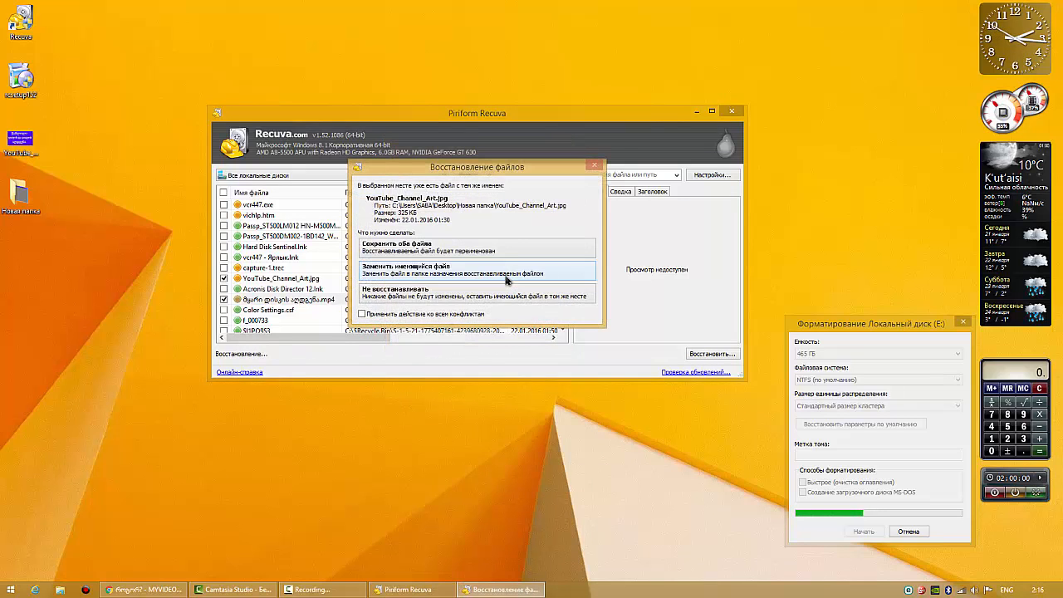
{"action": "left_click", "coordinate": [408, 276]}
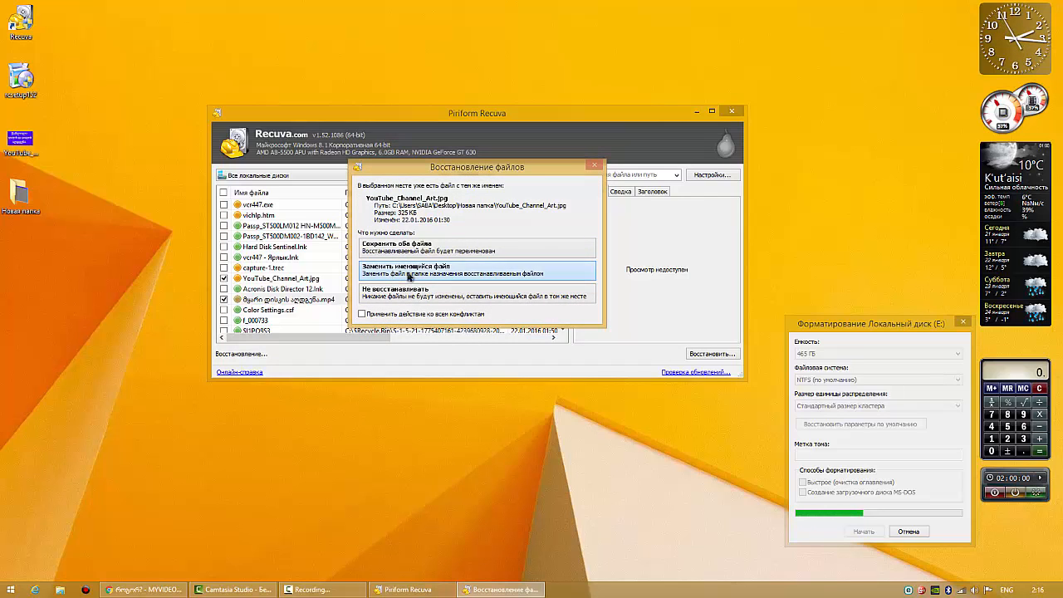
{"action": "left_click", "coordinate": [521, 285]}
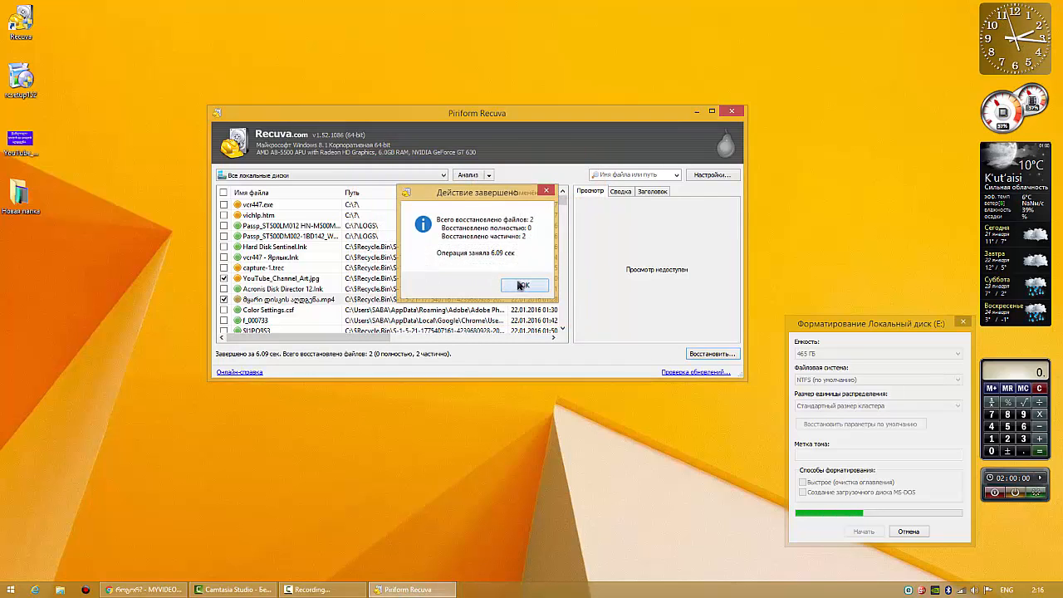
Play the recovered MP4 video from Новая папка to check it, and close the player.
{"action": "double_click", "coordinate": [18, 197]}
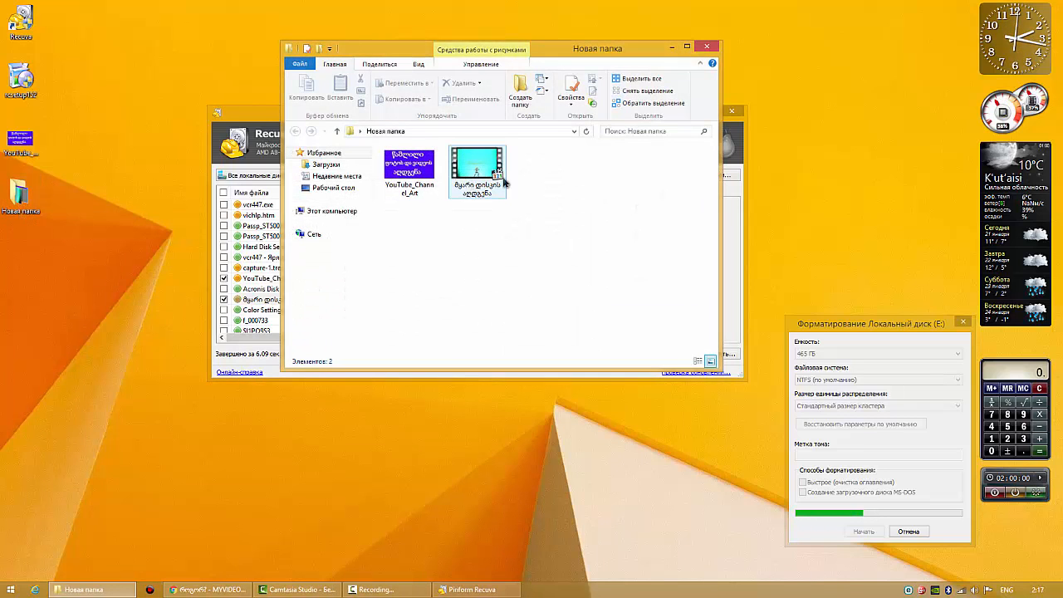
{"action": "mouse_move", "coordinate": [477, 177]}
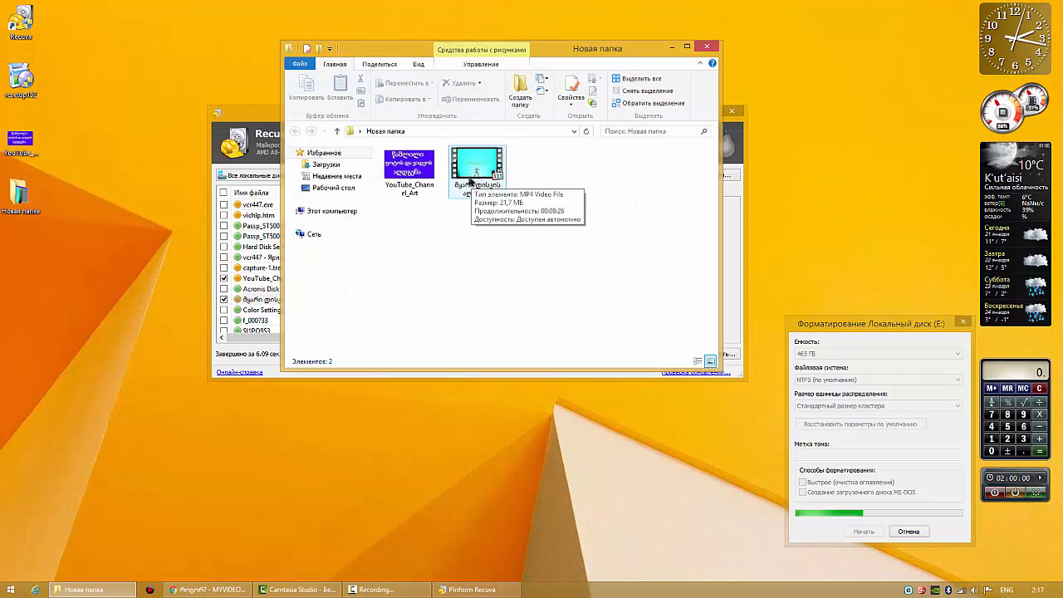
{"action": "double_click", "coordinate": [480, 177]}
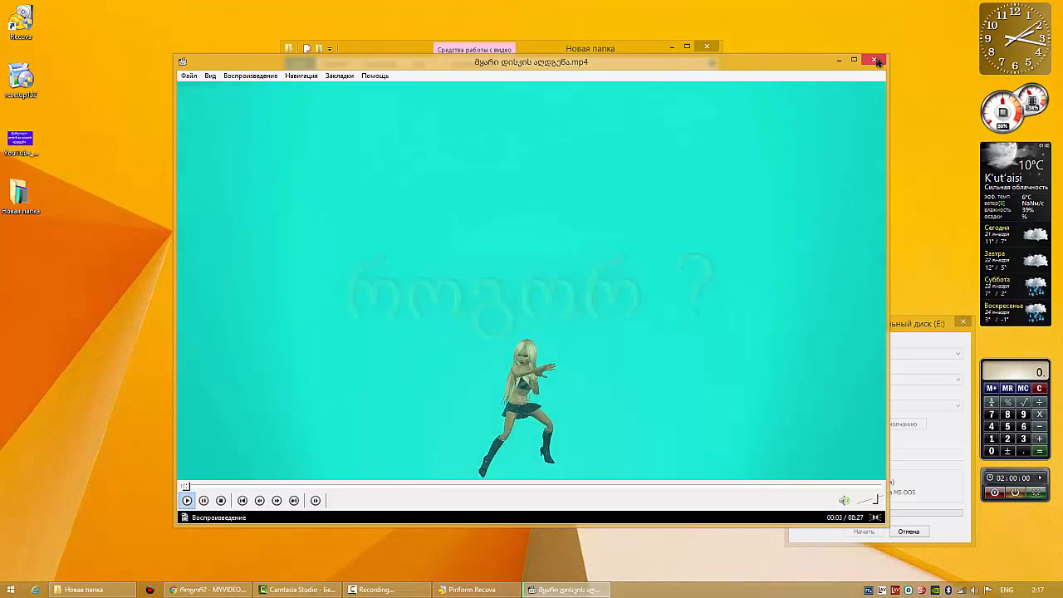
{"action": "left_click", "coordinate": [874, 61]}
View the recovered YouTube_Channel_Art picture and compare it with the copy on the desktop, closing each one.
{"action": "left_click", "coordinate": [404, 185]}
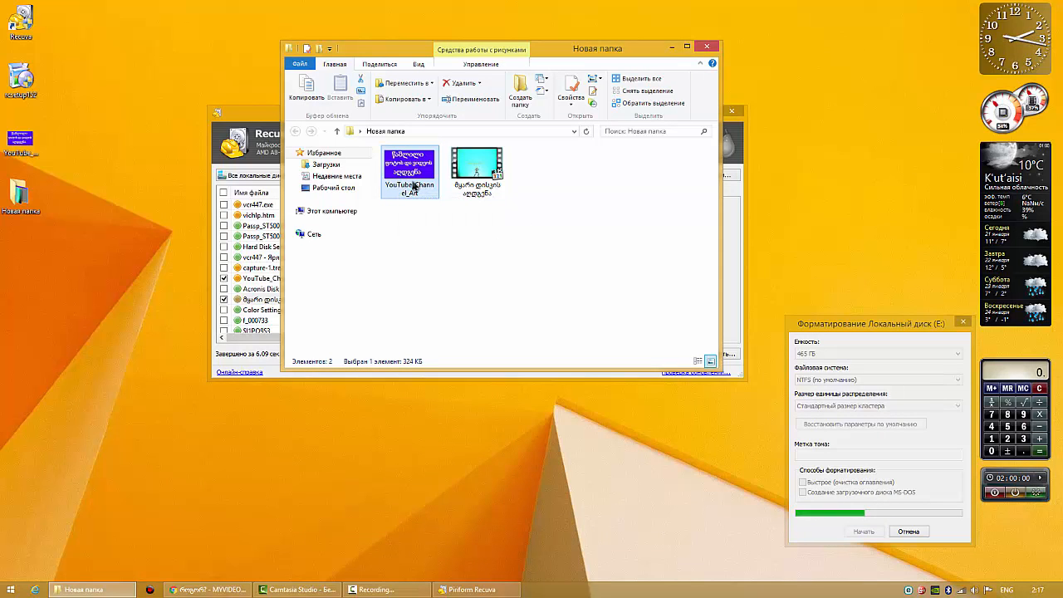
{"action": "double_click", "coordinate": [411, 184]}
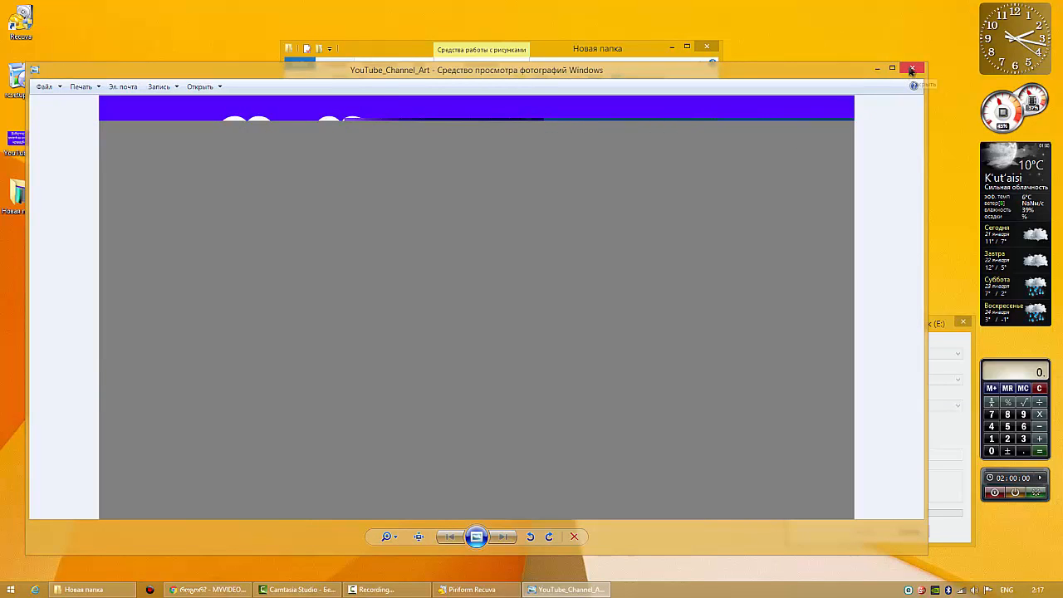
{"action": "left_click", "coordinate": [912, 70]}
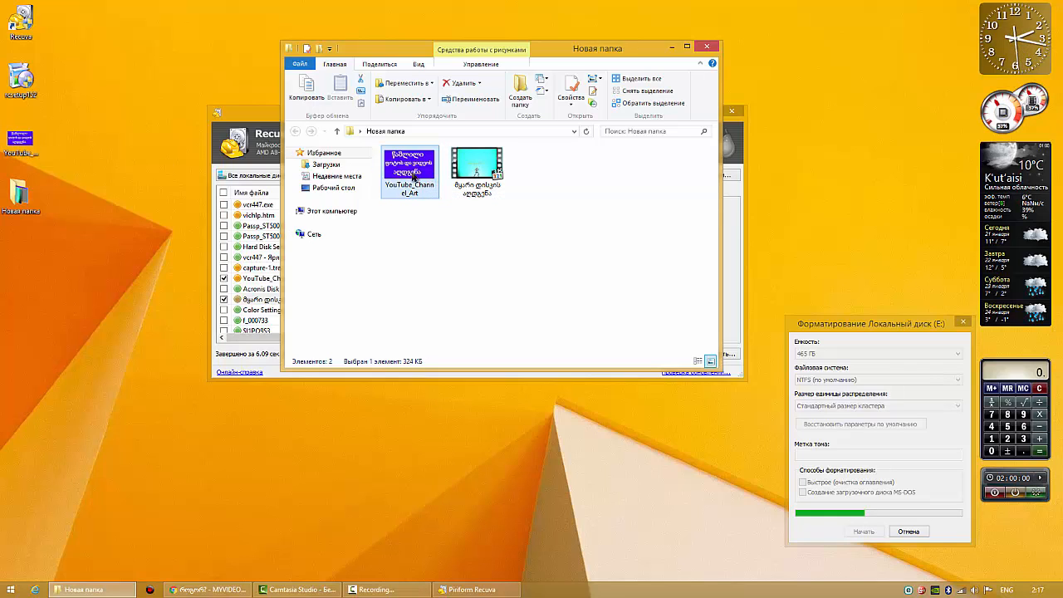
{"action": "left_click", "coordinate": [21, 148]}
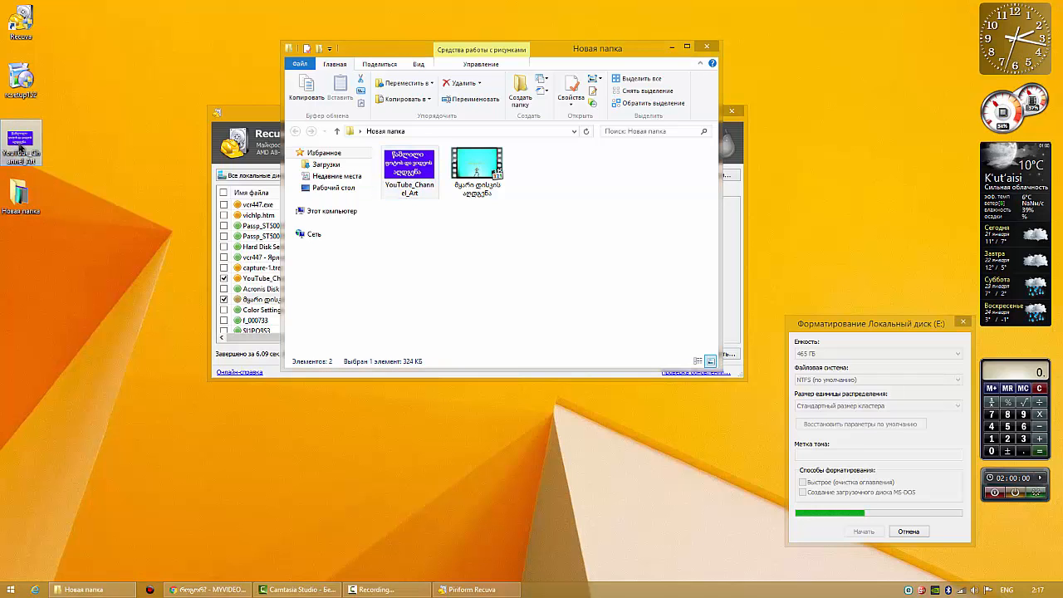
{"action": "double_click", "coordinate": [21, 148]}
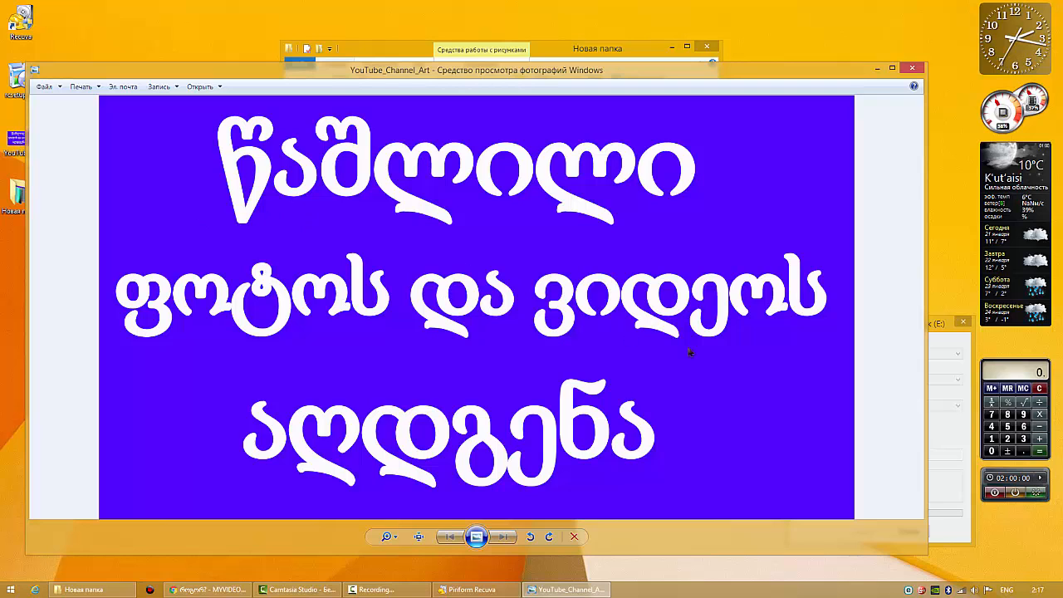
{"action": "left_click", "coordinate": [911, 69]}
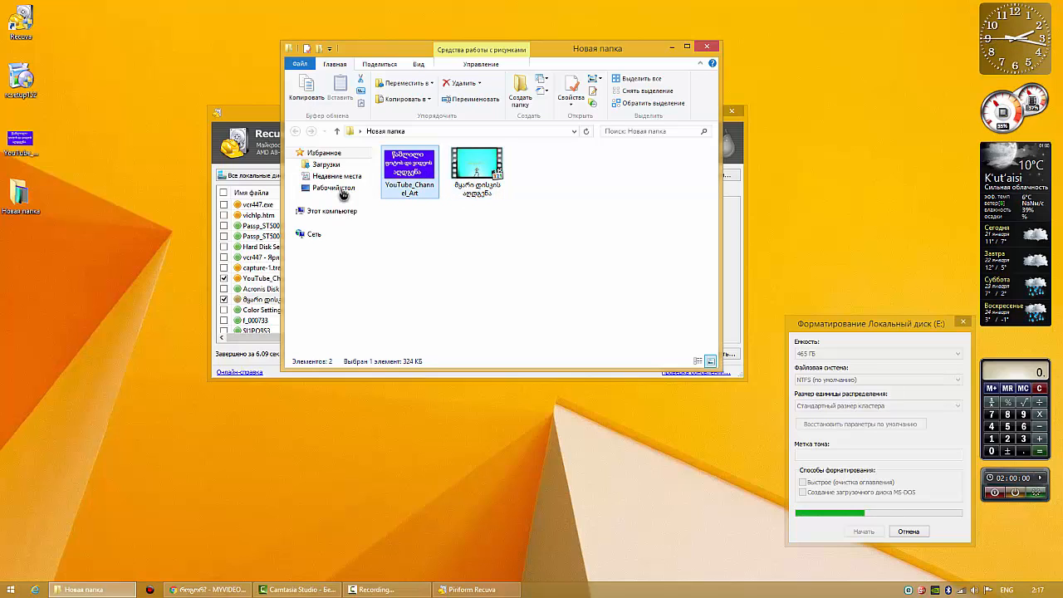
Close the recovered files folder, move the Recuva window higher and make it taller to list more files.
{"action": "left_click", "coordinate": [706, 46]}
{"action": "left_click_drag", "start_coordinate": [497, 111], "coordinate": [488, 69]}
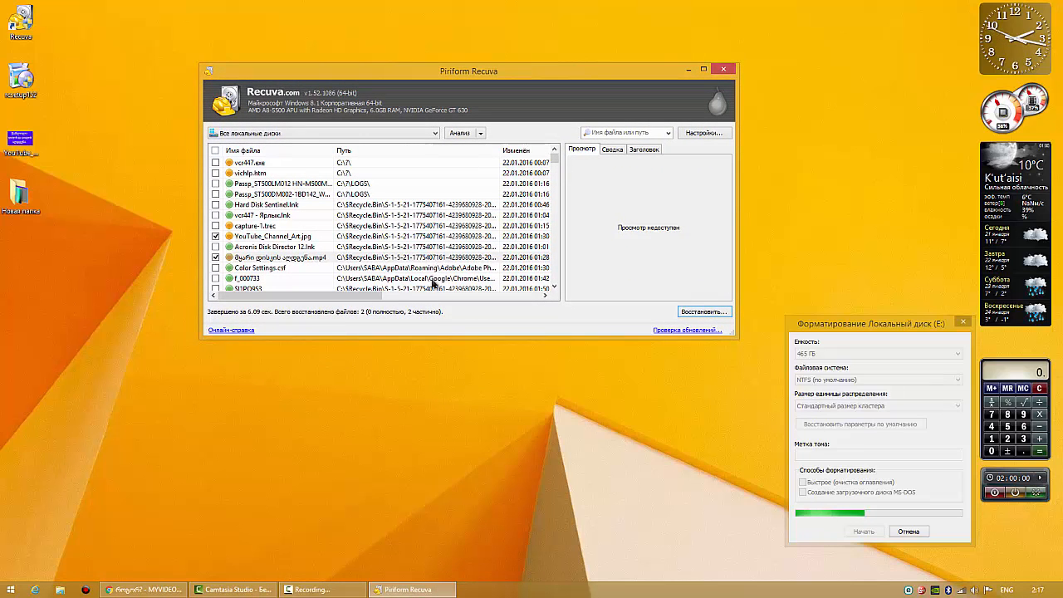
{"action": "left_click_drag", "start_coordinate": [425, 337], "coordinate": [422, 429]}
{"action": "left_click_drag", "start_coordinate": [560, 166], "coordinate": [525, 176]}
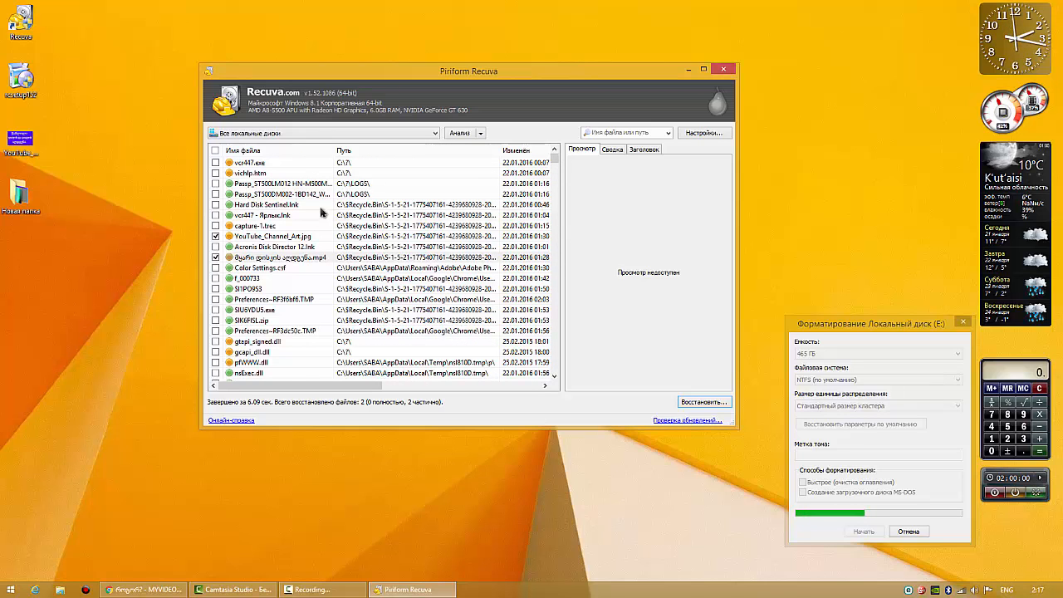